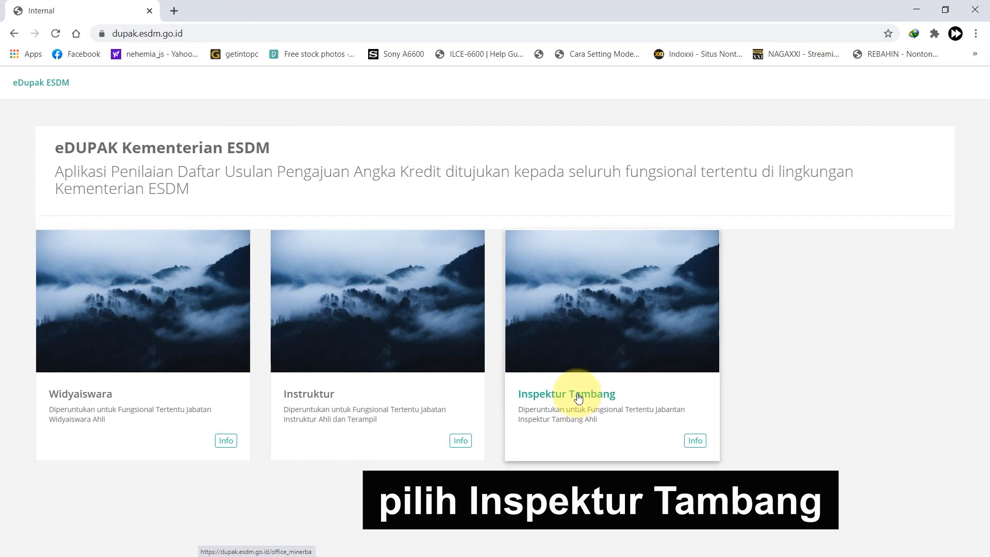
Step: Open the Inspektur Tambang application and sign in through ESDM single sign-on with the account's e-mail and password
click(578, 396)
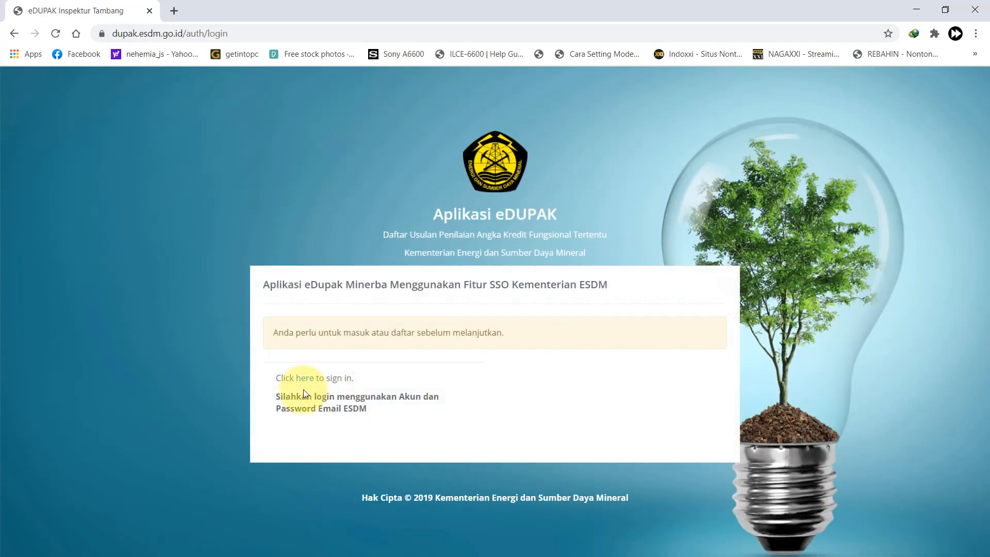
click(302, 380)
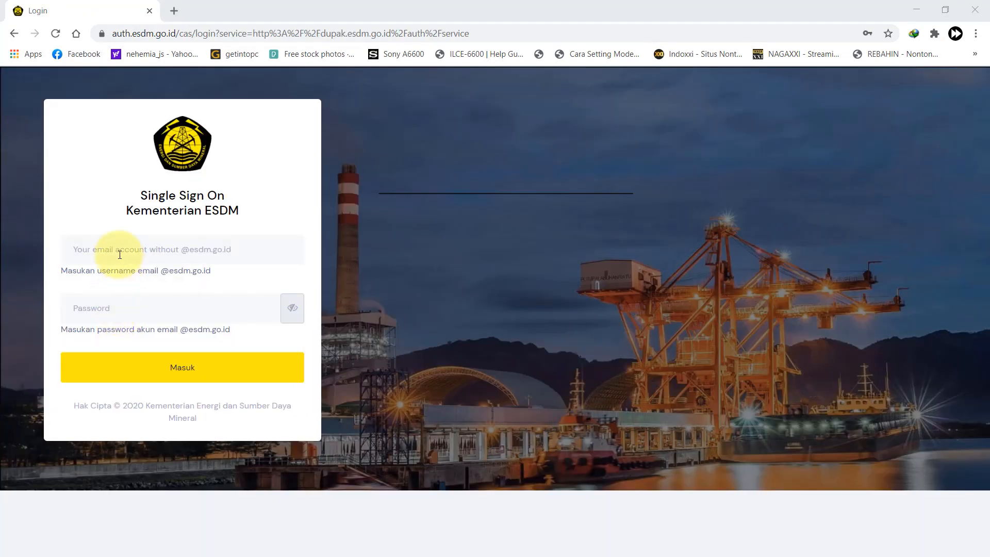
click(120, 255)
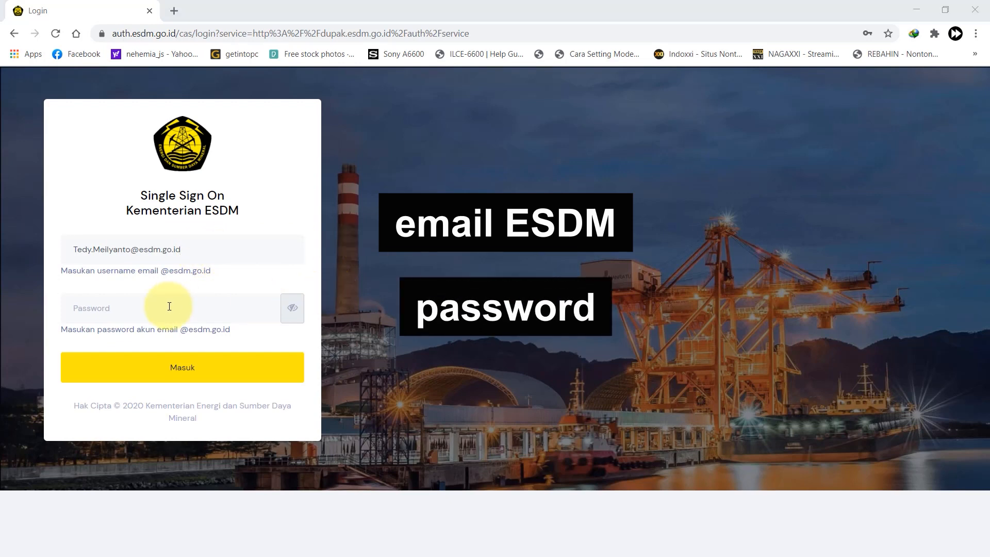
click(169, 306)
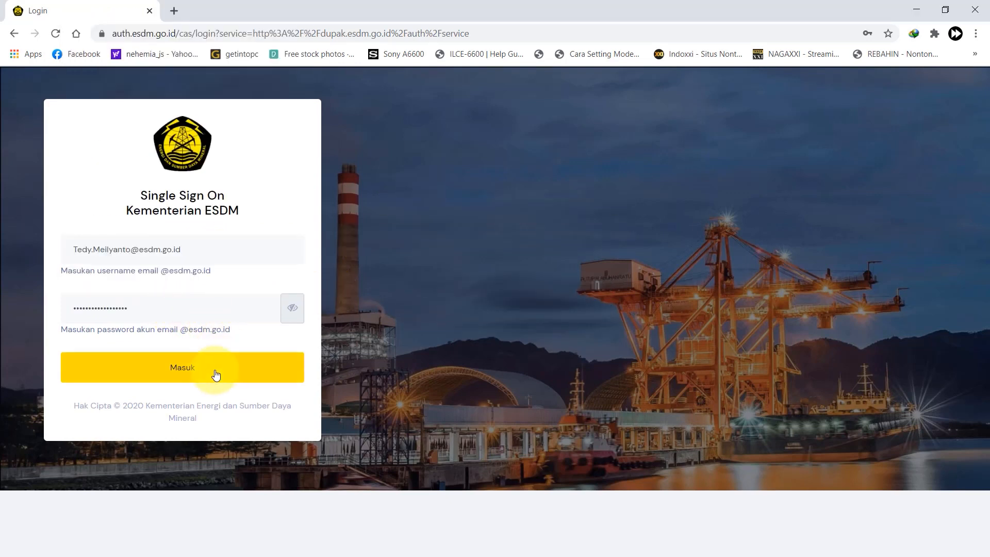
click(214, 367)
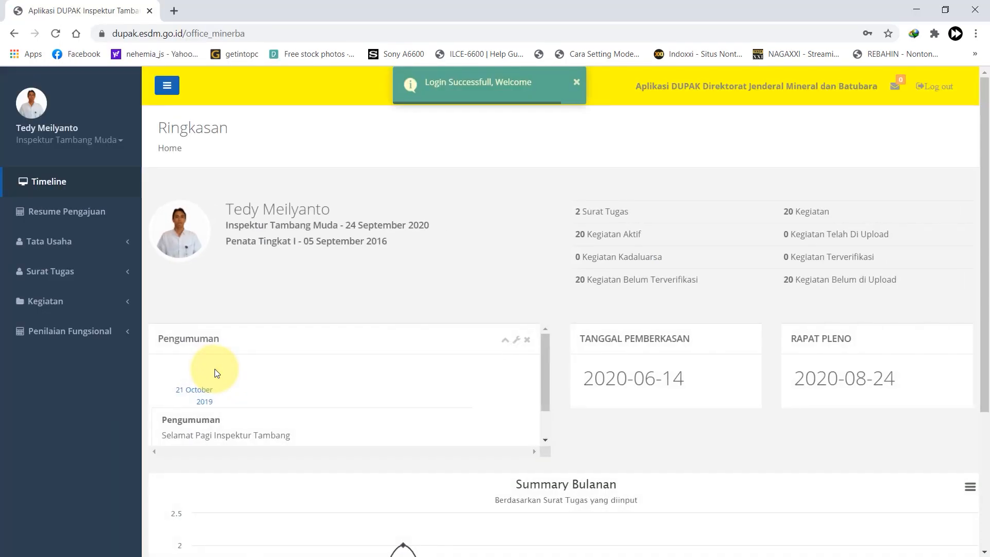
Step: Create a new company record under Surat Tugas named HEBAT with business entity type PT, and save it
click(61, 272)
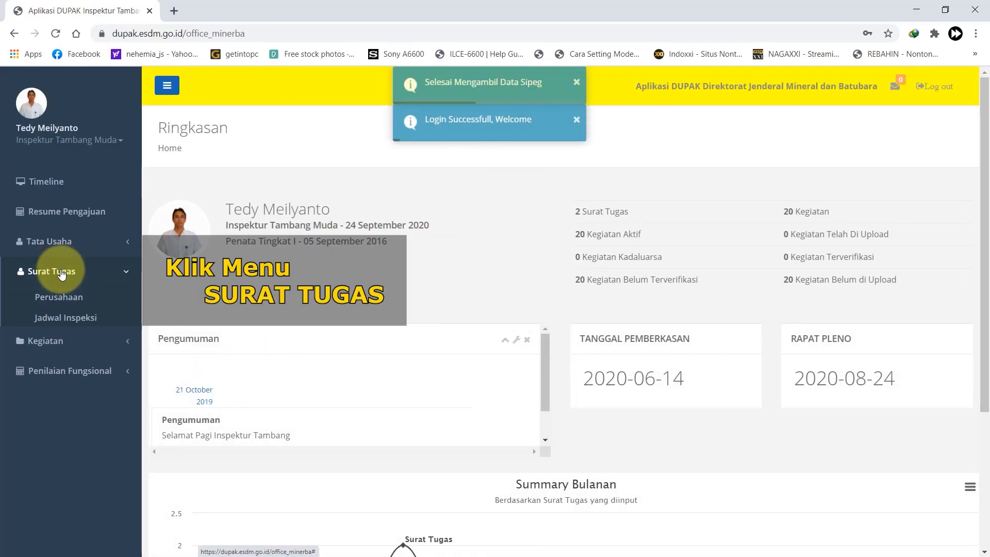
click(77, 298)
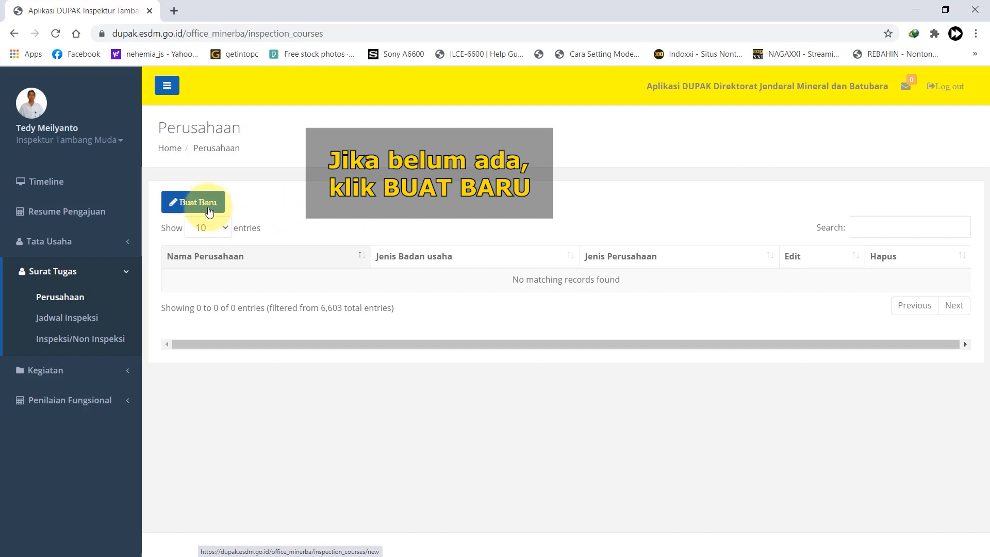
click(210, 206)
click(376, 246)
text(HE)
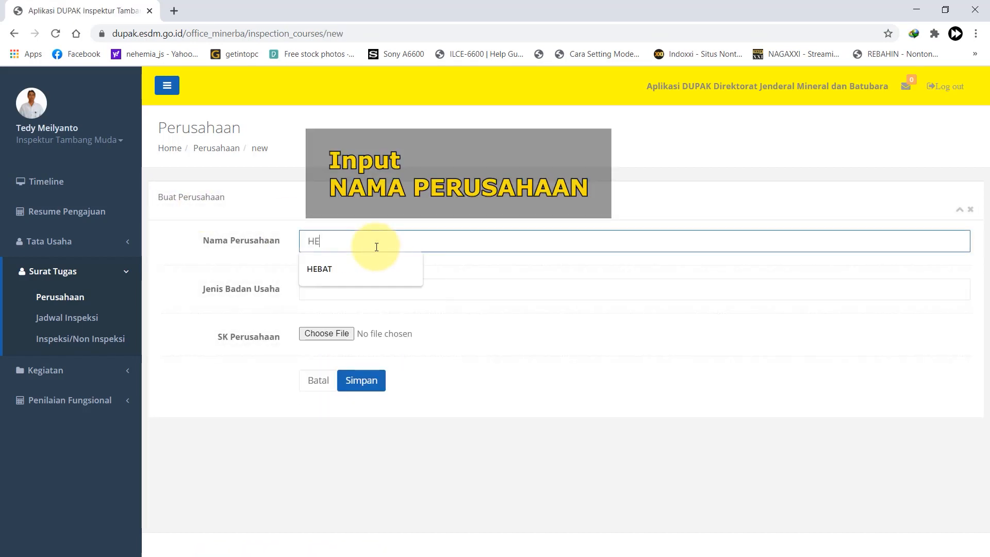
text(BAT)
click(345, 289)
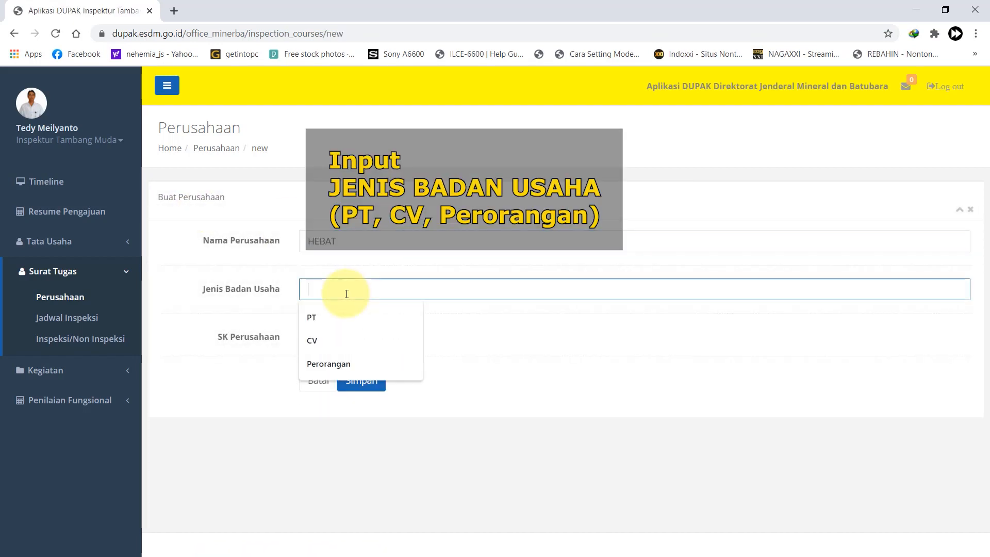
click(343, 313)
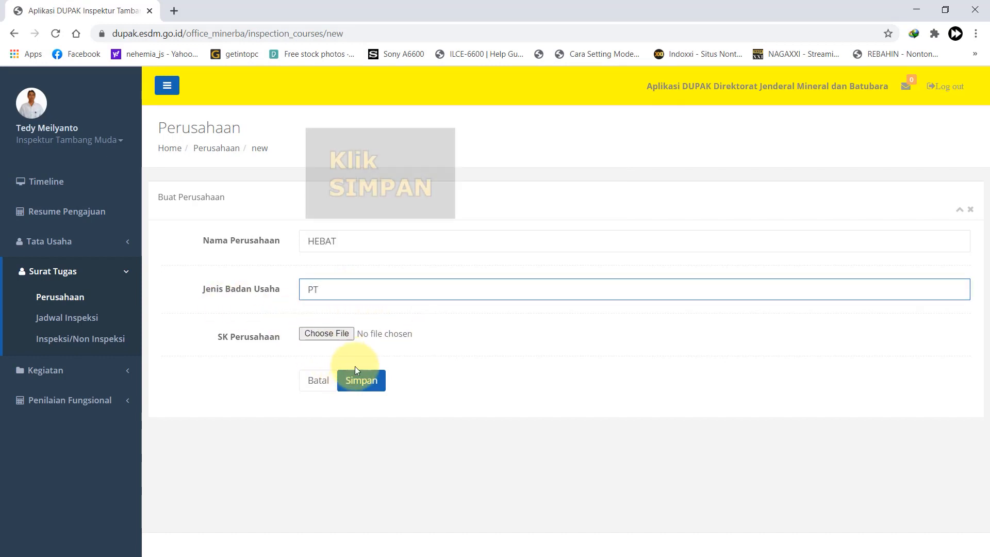
click(367, 386)
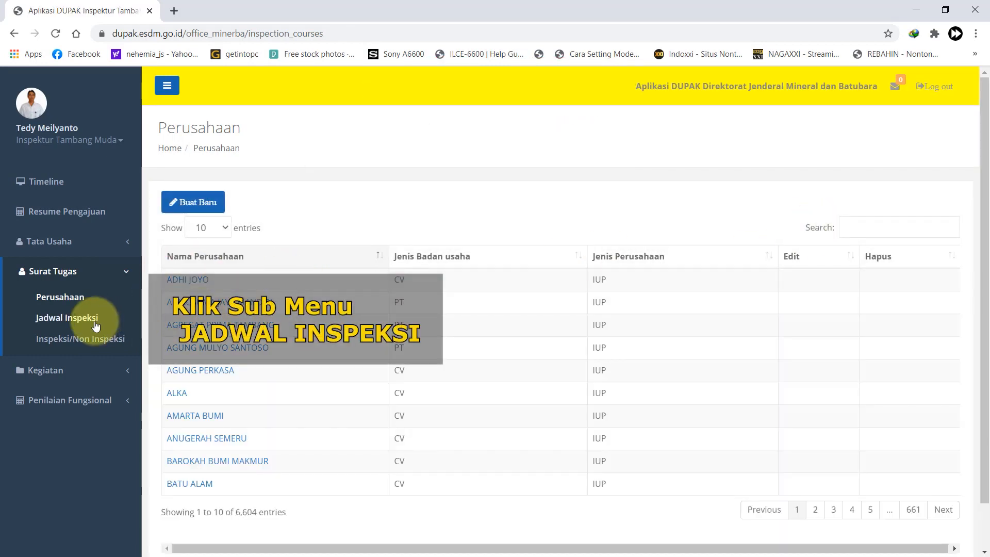
Step: Start a new inspection schedule (Jadwal Inspeksi) and choose HEBAT as its company
click(74, 319)
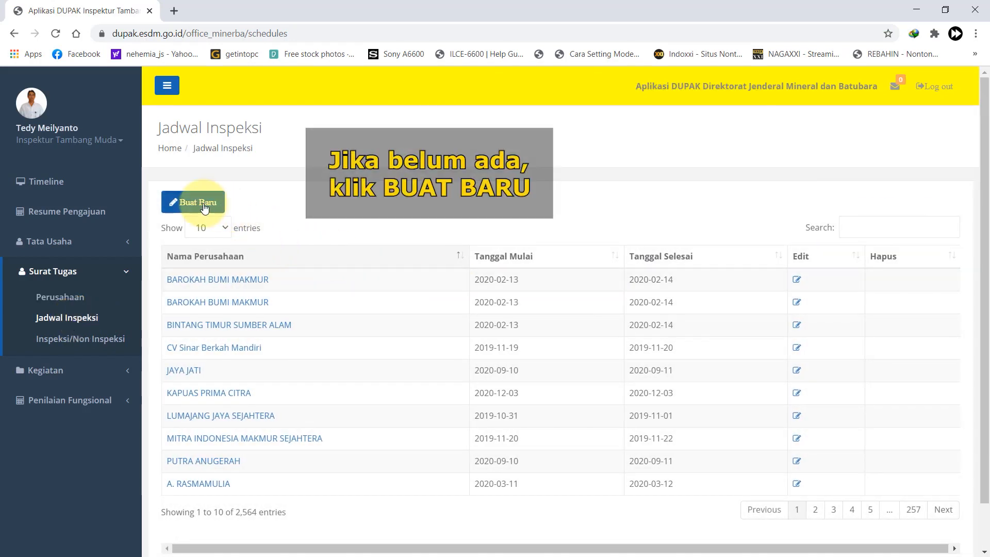
click(205, 208)
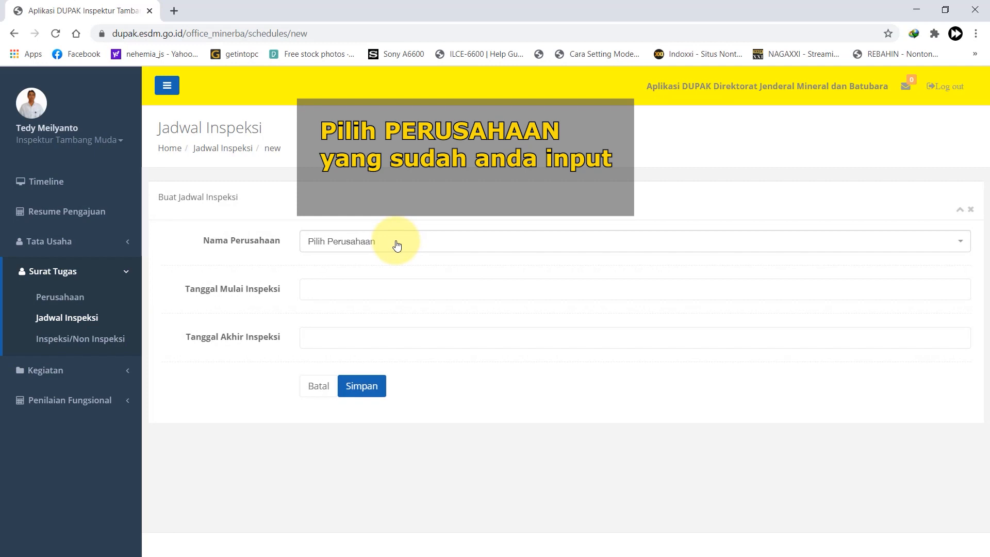
click(396, 246)
text(HEBA)
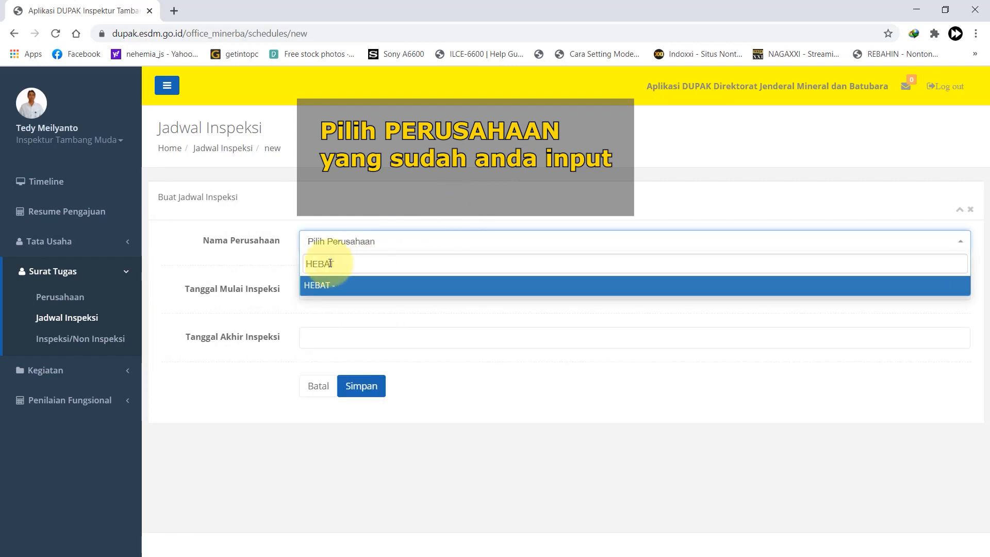
text(T)
click(319, 286)
Step: Set the inspection start date (Tanggal Mulai Inspeksi) to 2020-09-28
click(323, 288)
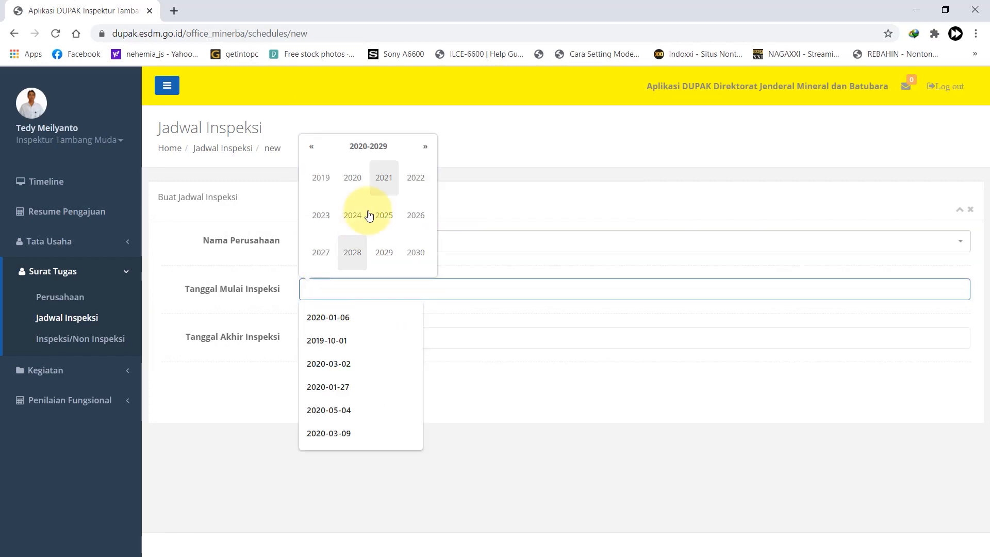
click(360, 187)
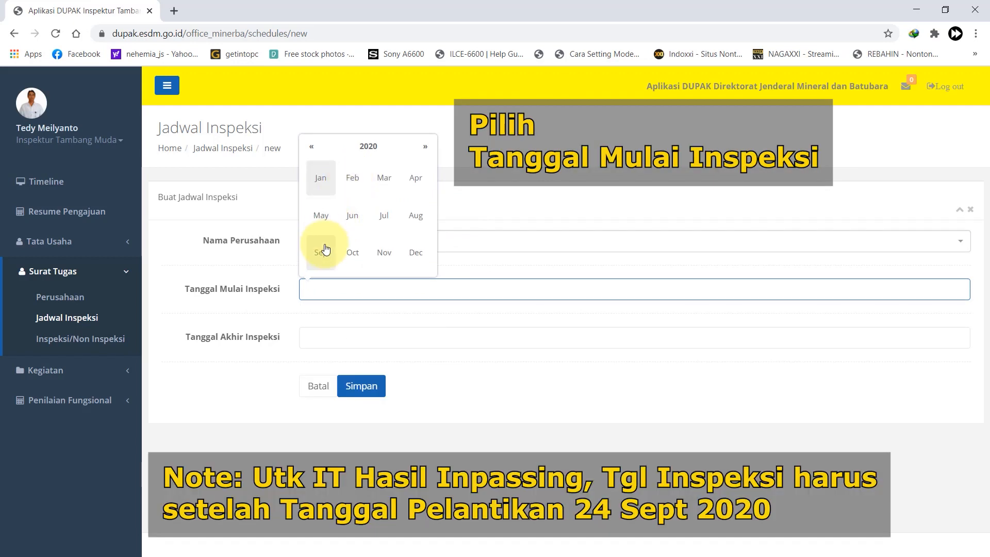
click(324, 251)
click(331, 247)
Step: Set the inspection end date to 2020-09-30, save the schedule and look it up in the list by HEBAT
click(330, 335)
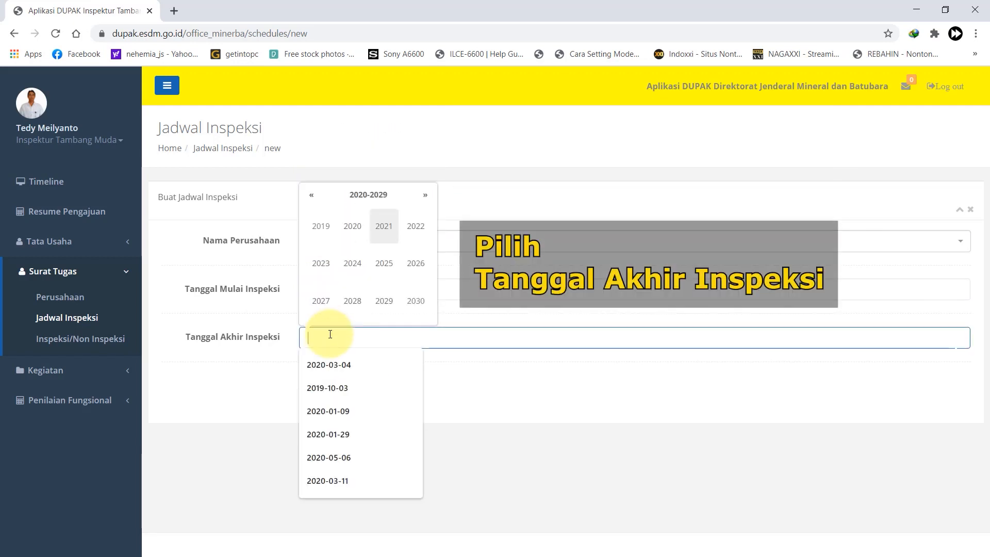
click(353, 230)
click(323, 298)
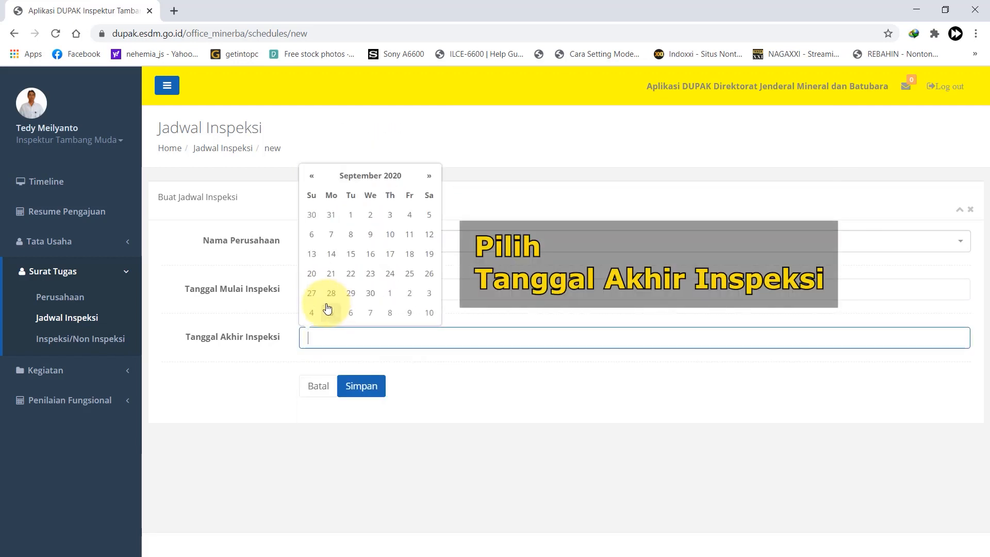
click(369, 293)
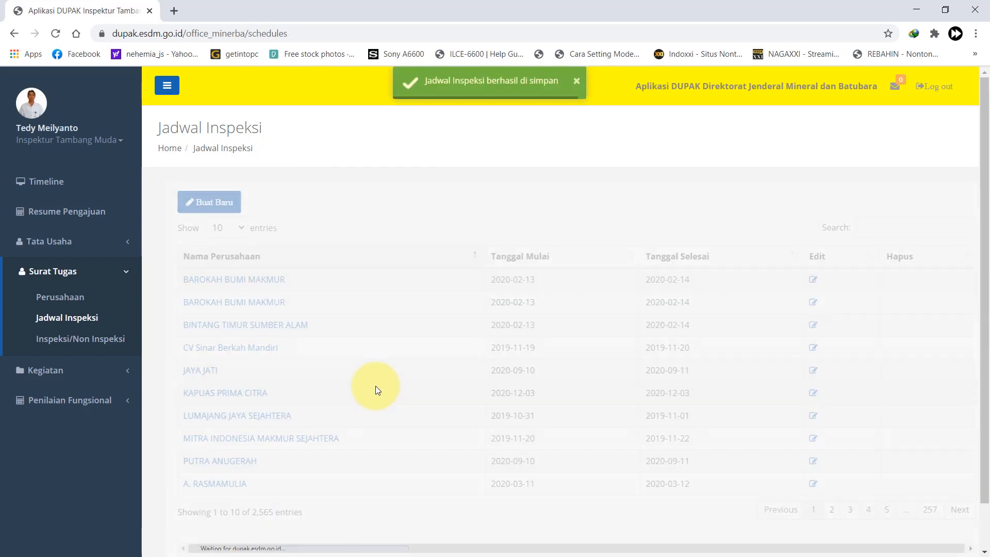
click(879, 225)
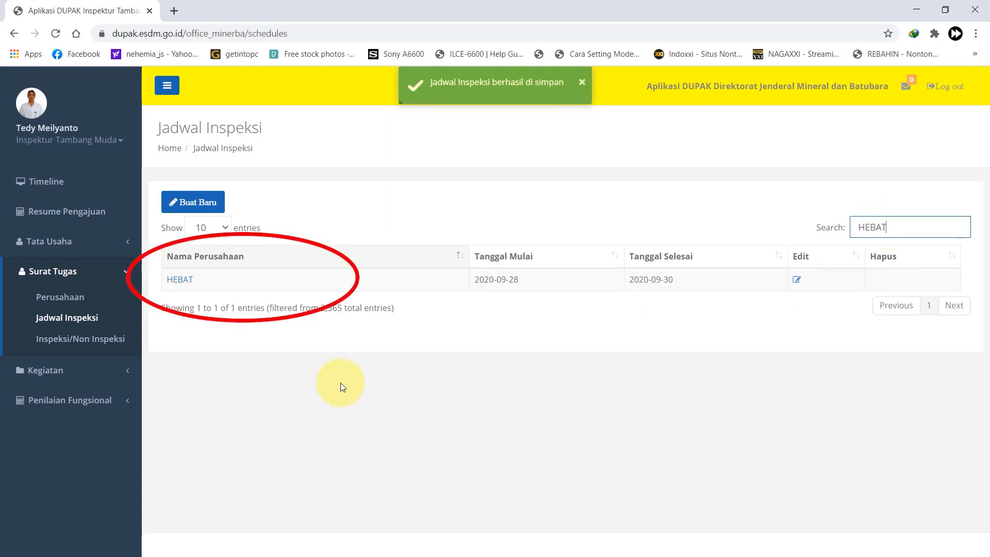
Step: Start a new Inspeksi/Non Inspeksi assignment letter with Dinas Energi dan Sumber Daya Mineral Provinsi Bengkulu as the Satuan Kerja
click(67, 349)
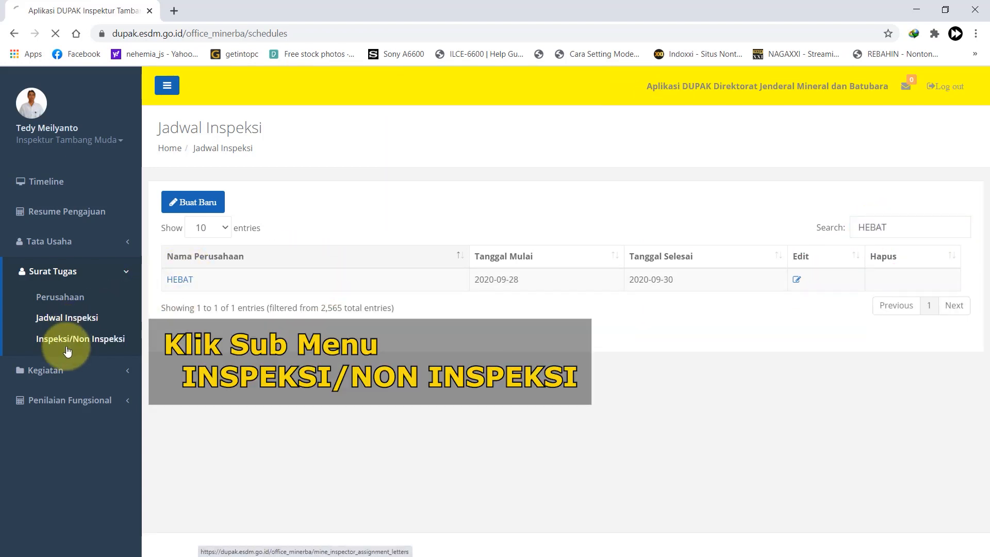
click(202, 203)
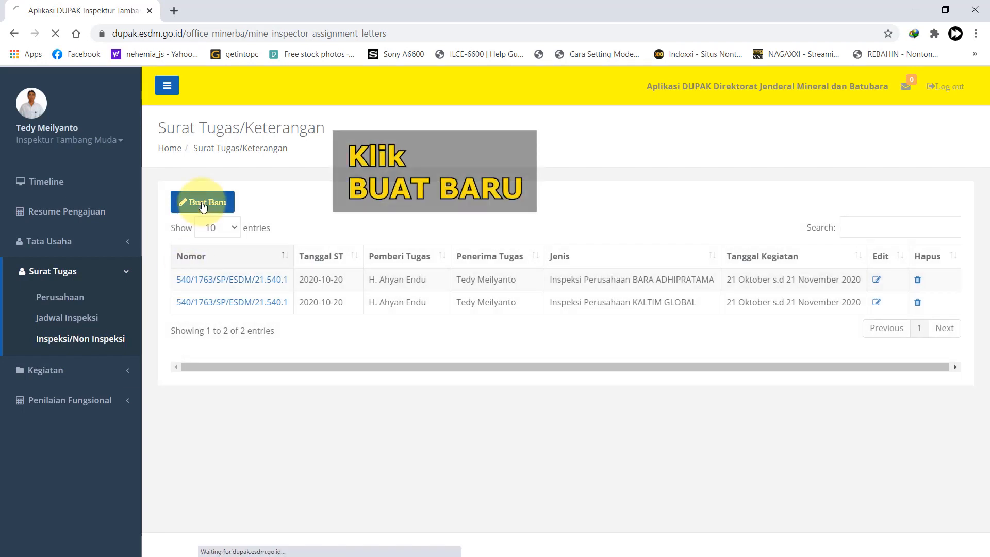
click(366, 243)
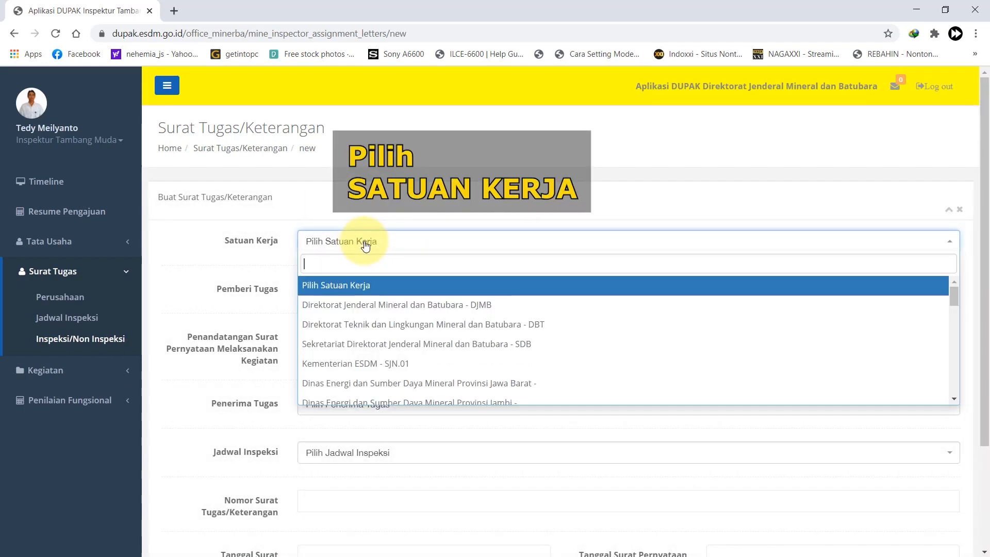
text(BENGKU)
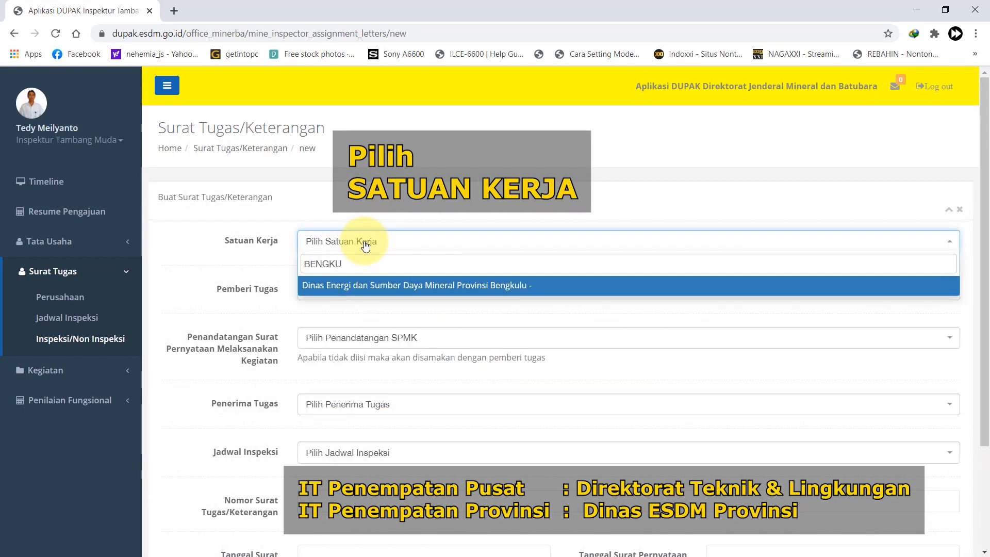
click(396, 285)
Step: Choose the Kepala Dinas as Pemberi Tugas and the designated Koordinator Inspektur Tambang as the SPMK signatory
click(388, 290)
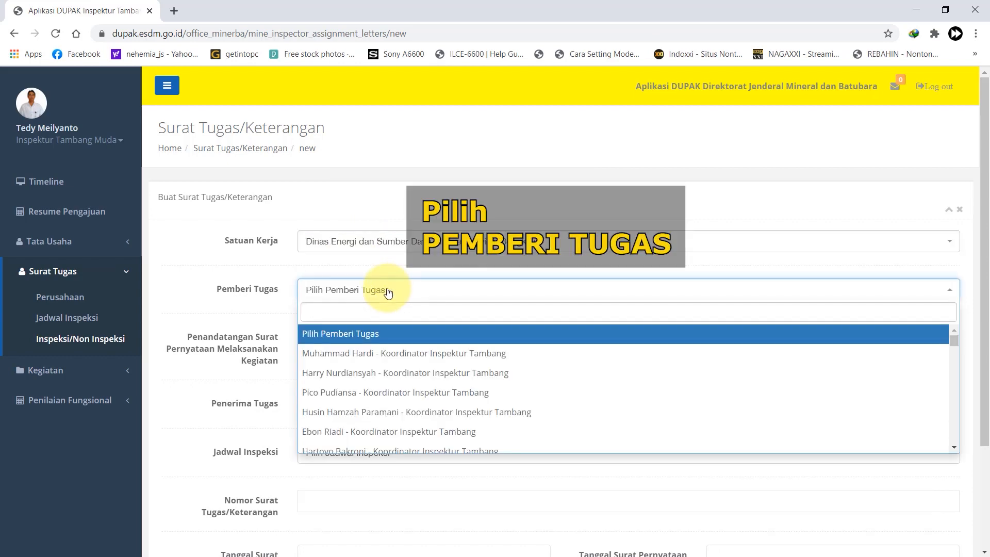
text(AHYA)
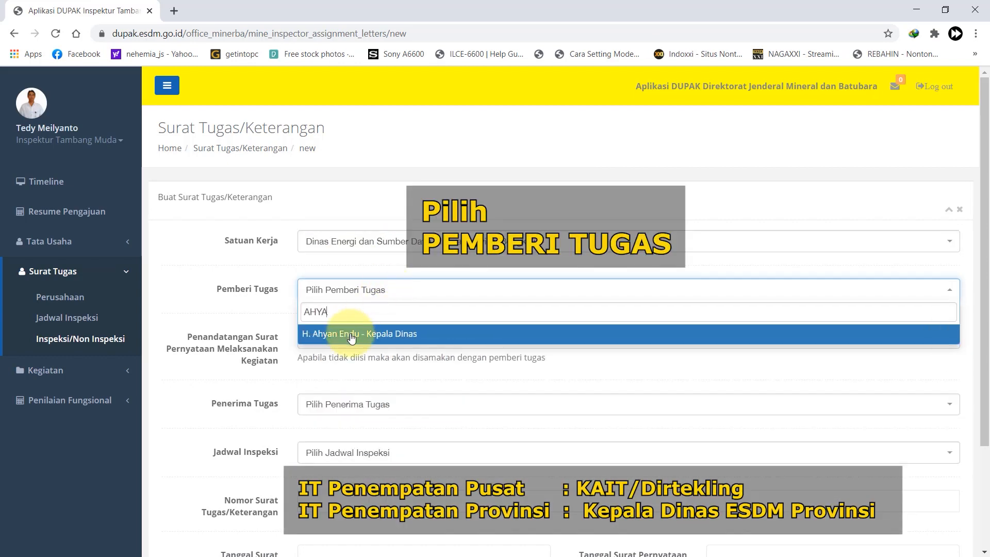
click(352, 335)
click(355, 340)
text(P)
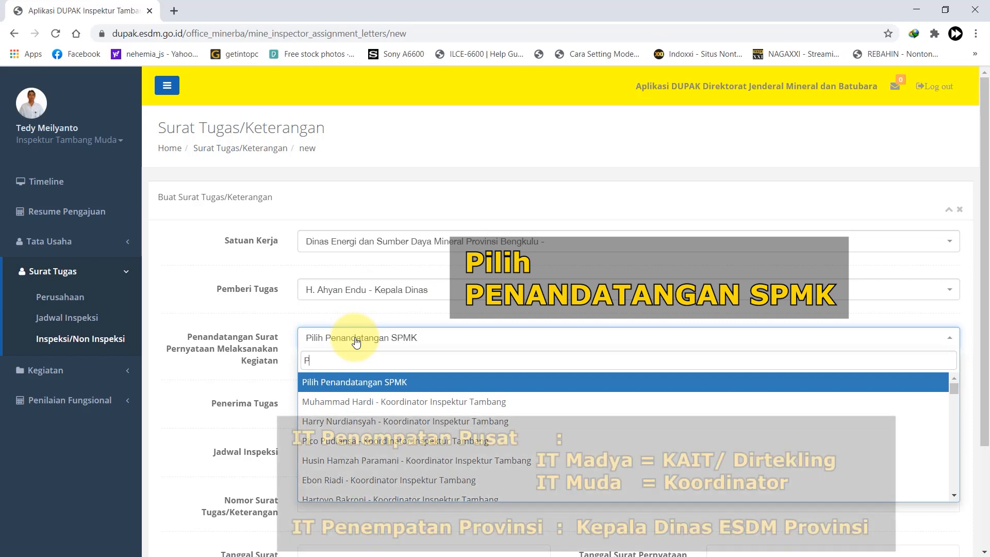
text(ICO)
click(390, 381)
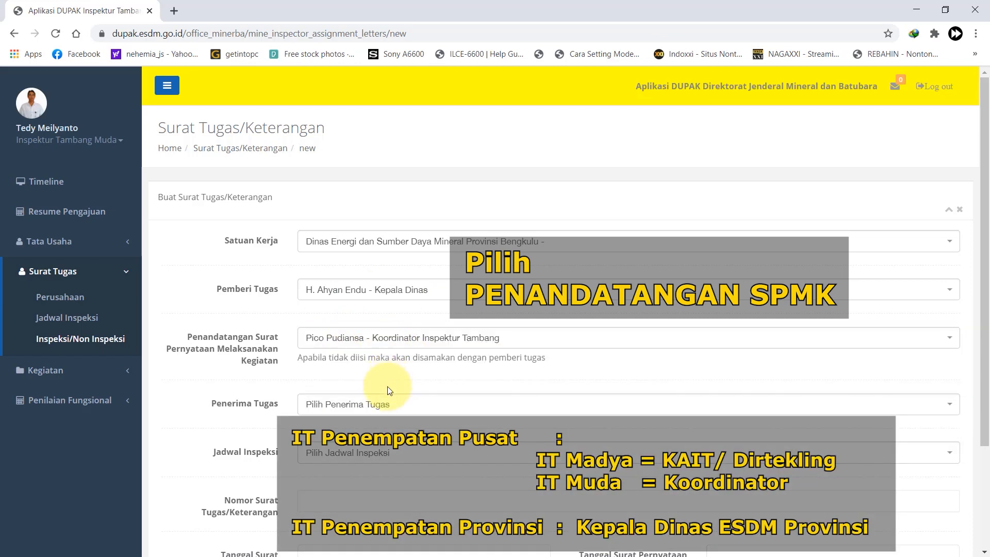
Step: Assign the Inspektur Tambang Muda as Penerima Tugas and select the HEBAT - 28 s.d 30 September 2020 inspection schedule
click(376, 404)
click(376, 468)
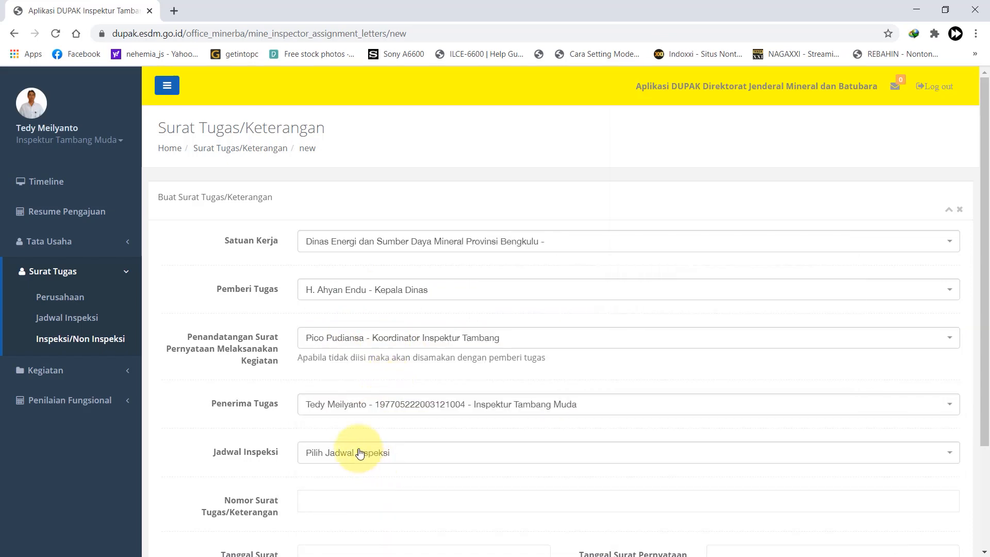
click(359, 453)
text(HEBA)
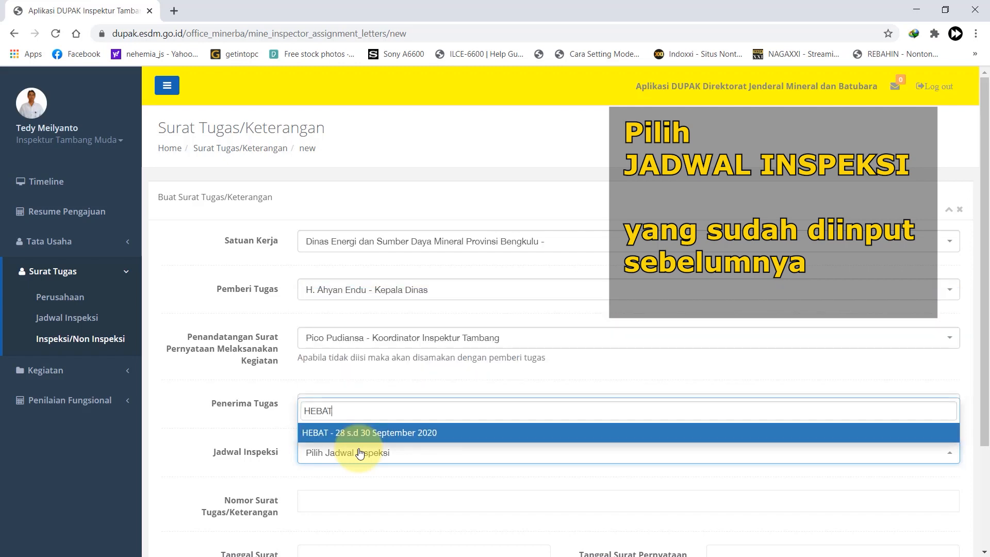
text(T)
click(367, 437)
Step: Enter 01/DESDM/BENGKULU/2020 as the assignment letter number (Nomor Surat Tugas/Keterangan)
scroll(364, 435, down, 3)
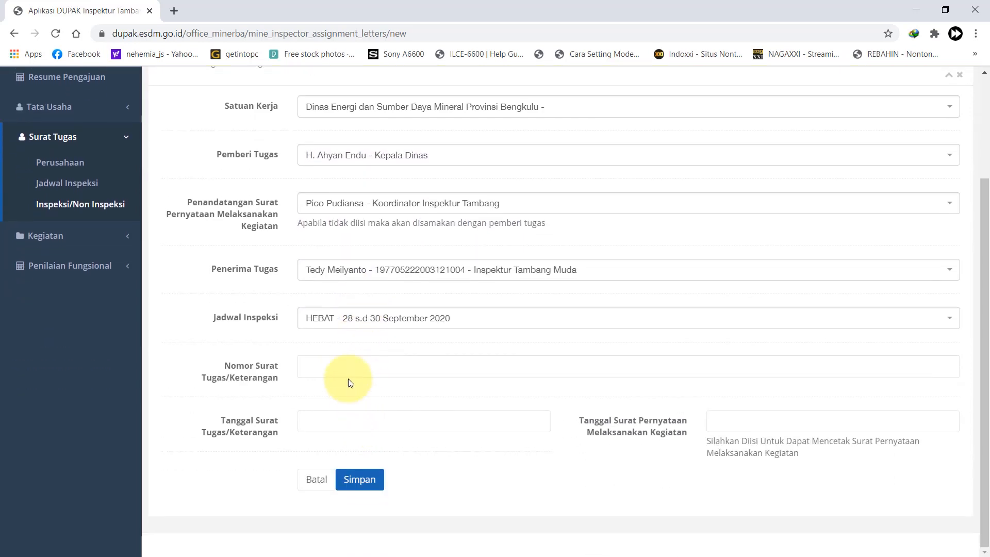
click(345, 363)
text(01)
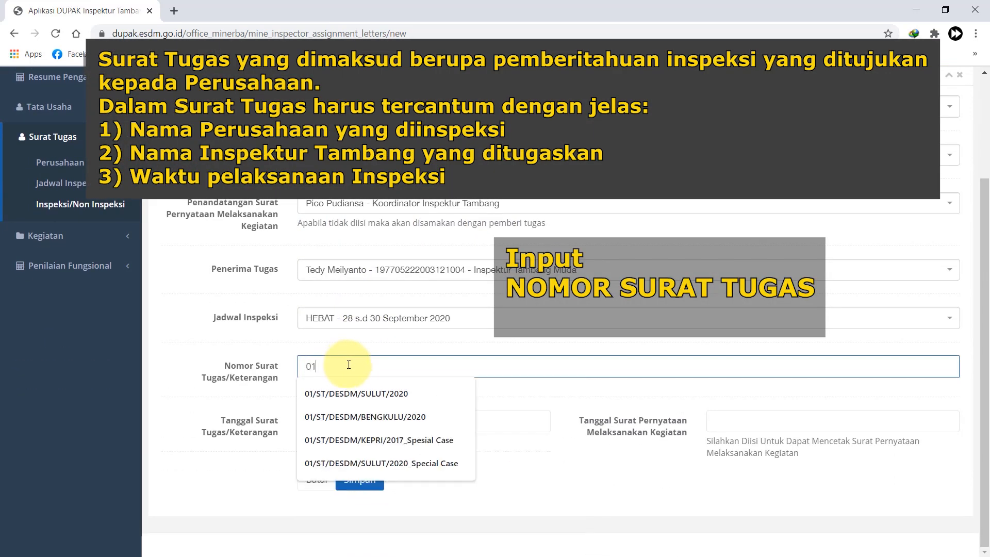
text(/DESDM/BE)
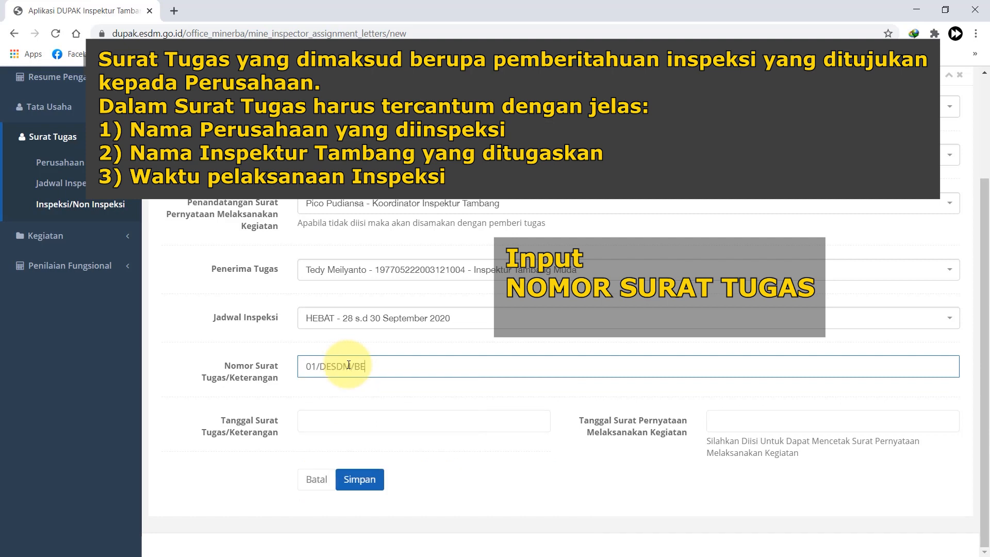
text(NGKULU/2020)
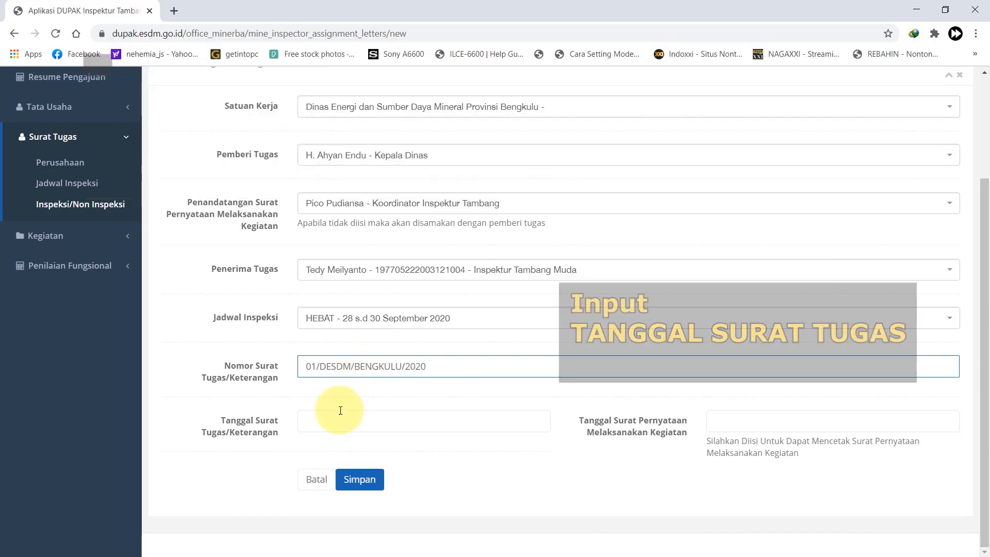
Step: Set the assignment letter date (Tanggal Surat Tugas/Keterangan) to 2020-09-25
click(337, 420)
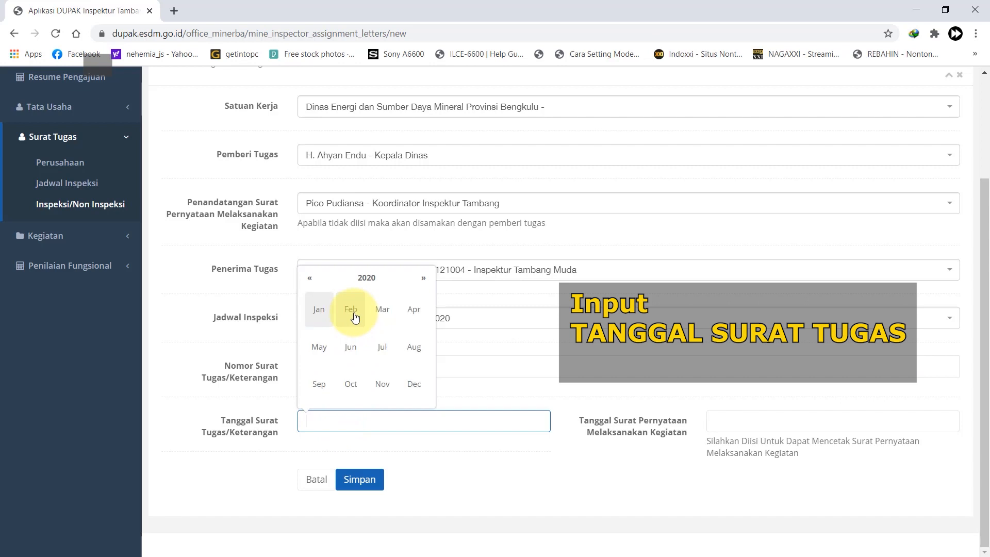
click(318, 384)
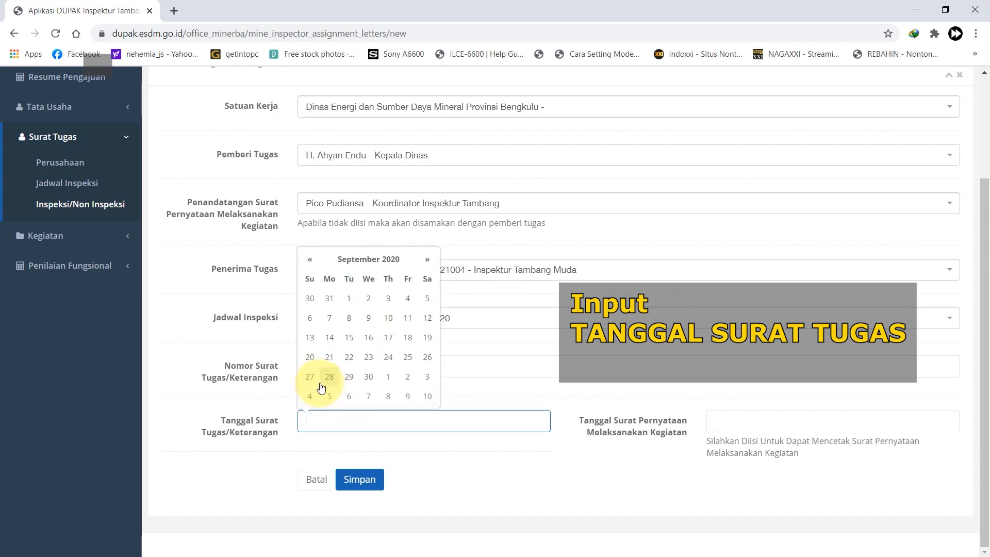
click(409, 359)
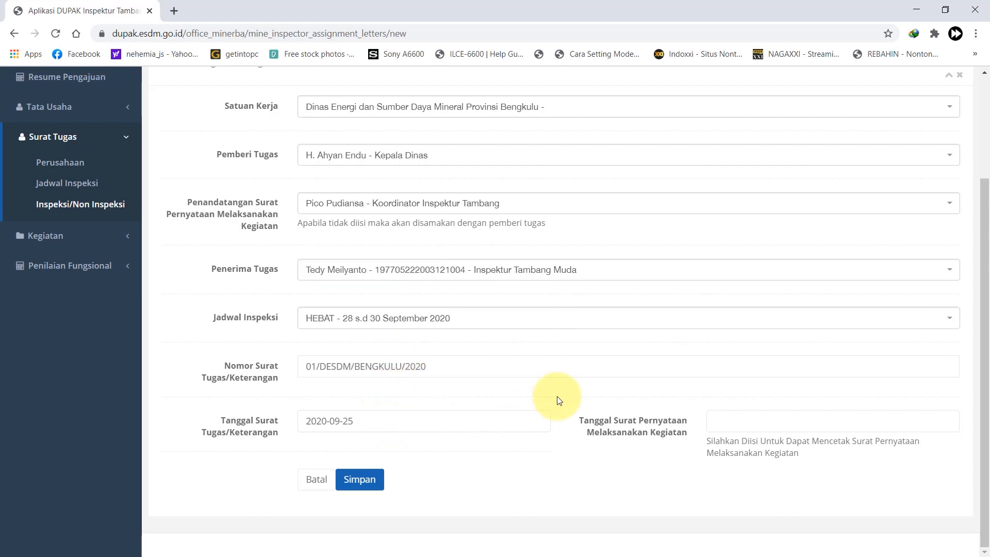
Step: Set the SPMK date (Tanggal Surat Pernyataan Melaksanakan Kegiatan) to 1 October 2020 and save the assignment letter
click(721, 420)
click(761, 319)
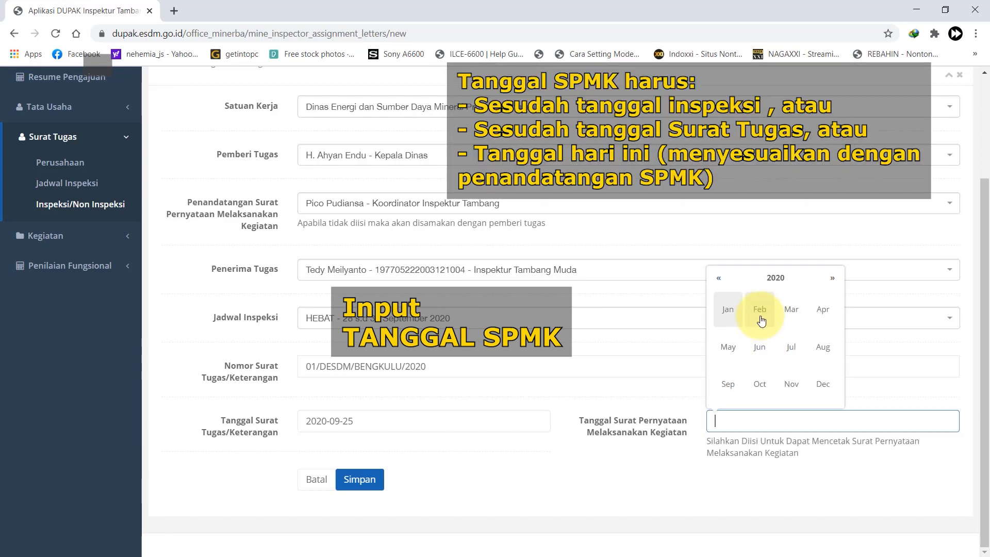
click(728, 385)
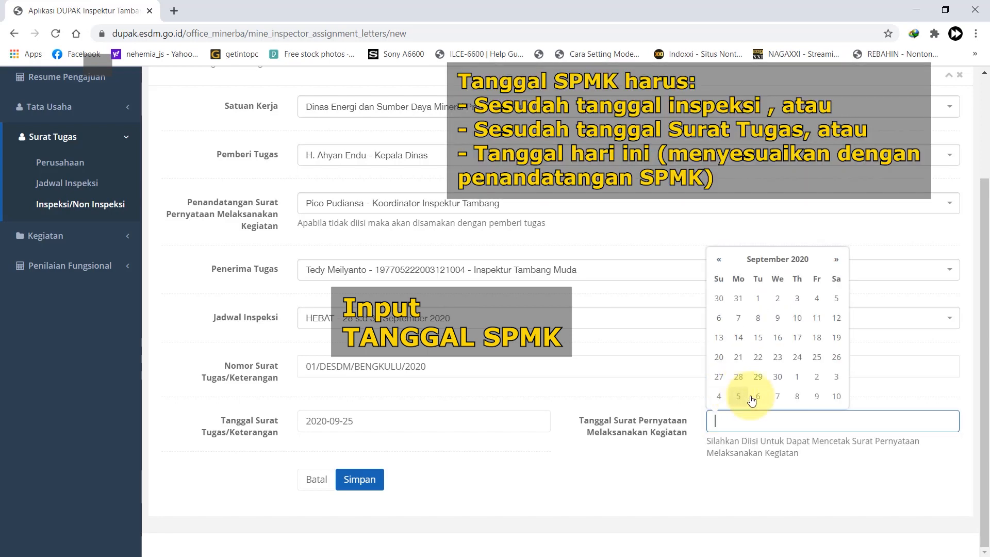
click(797, 378)
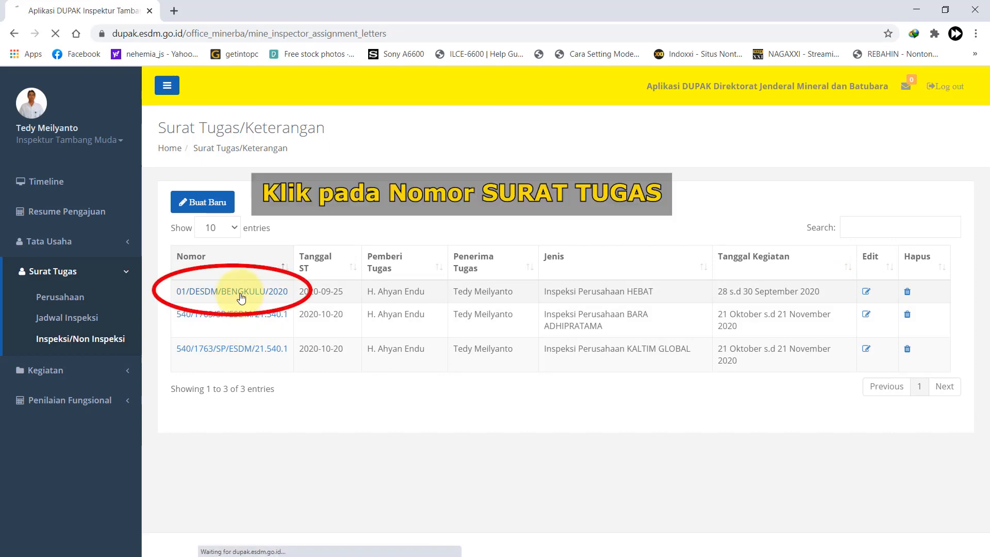
Step: In a new activity package for letter 01/DESDM/BENGKULU/2020, enter location WIUP PT. HEBAT and dates 2020-09-28 to 2020-09-30
scroll(239, 298, down, 4)
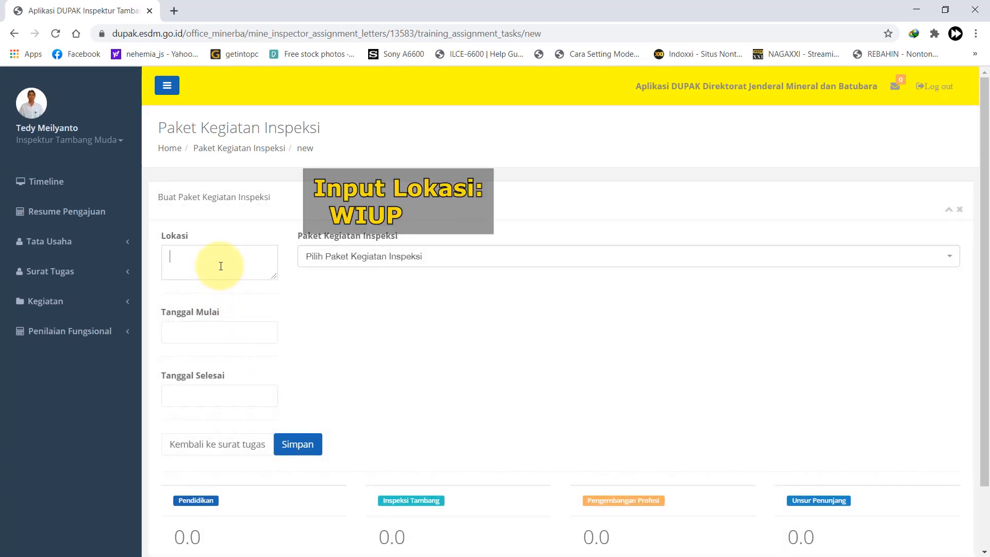
click(221, 266)
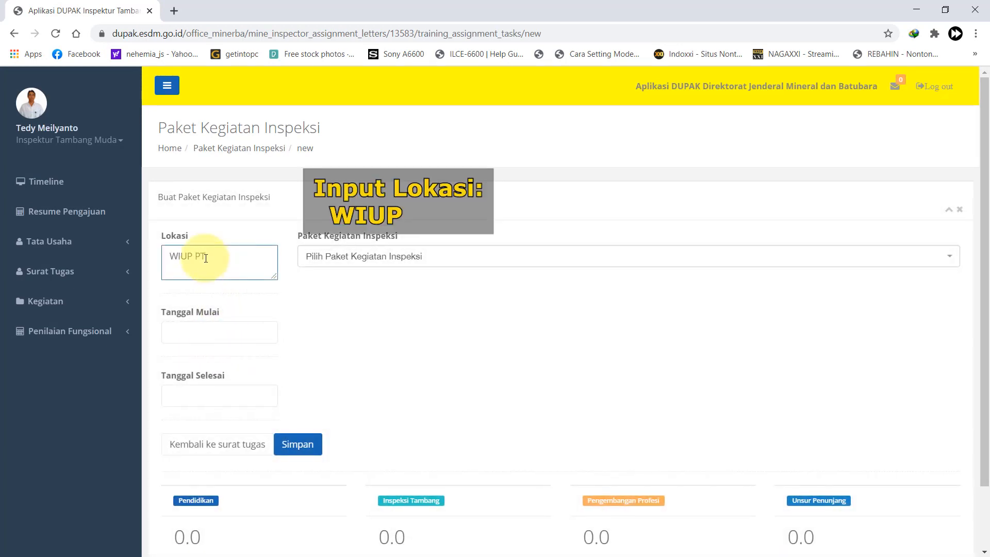
click(225, 331)
click(217, 234)
click(191, 302)
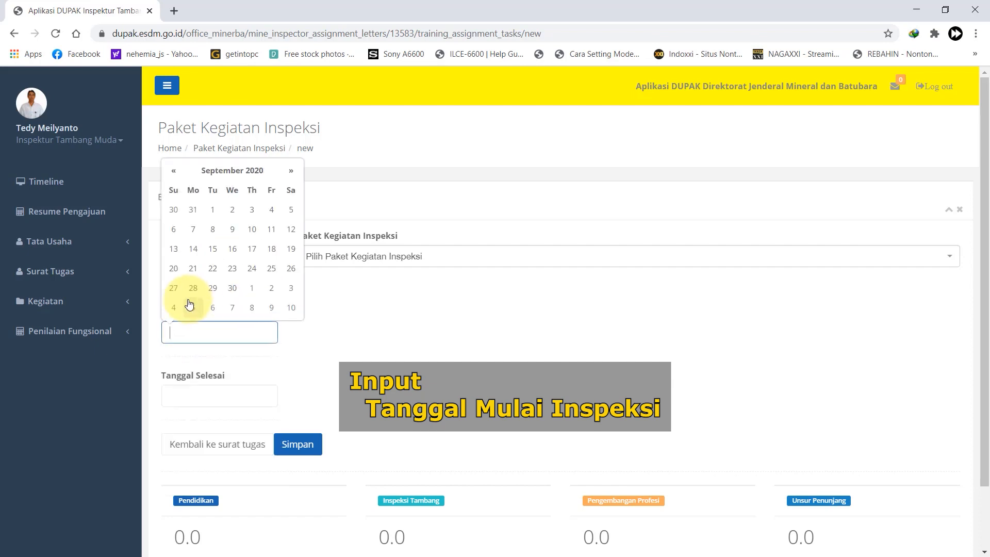
click(192, 287)
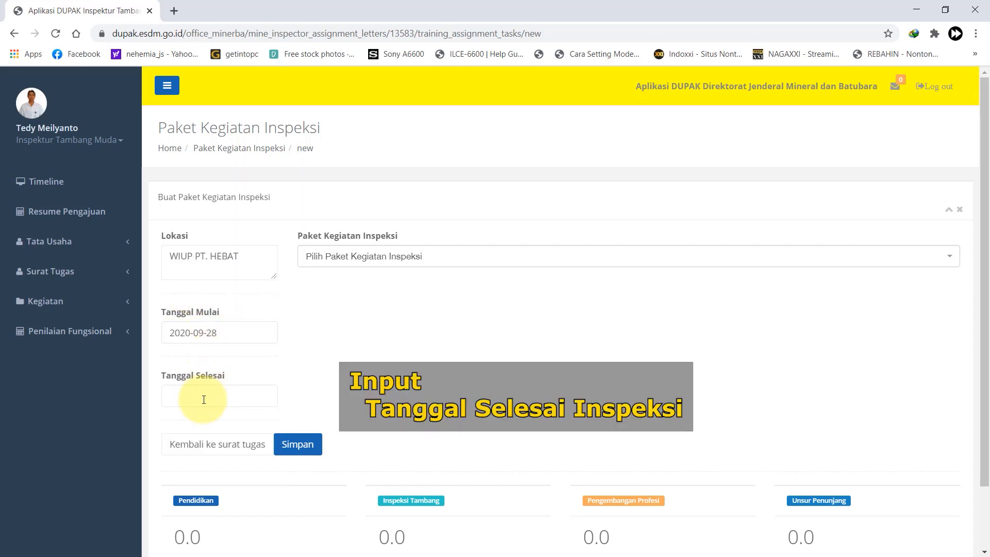
click(204, 400)
click(213, 285)
click(196, 363)
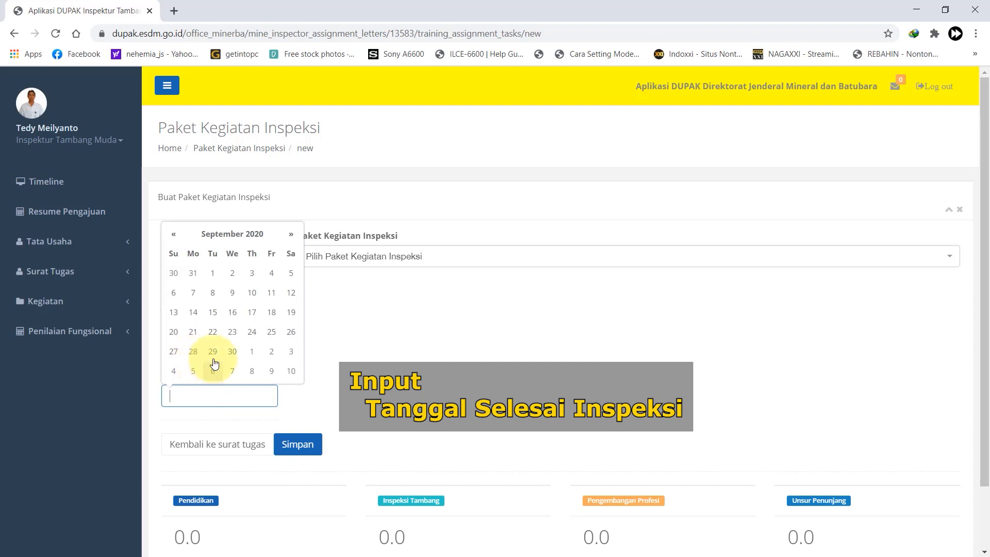
click(231, 346)
Step: Choose Persiapan Inspeksi Rutin as the Paket Kegiatan Inspeksi and save the package
click(423, 266)
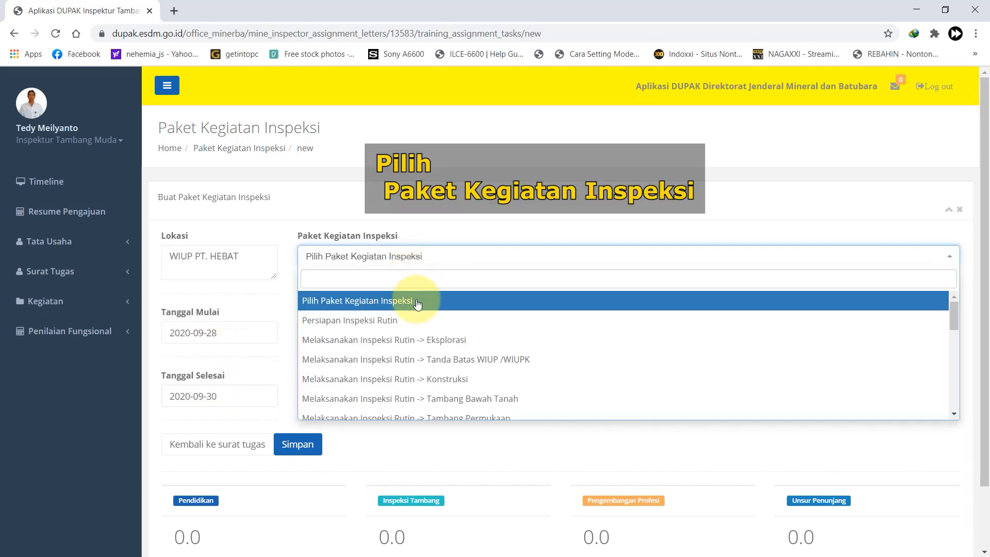
click(415, 321)
scroll(203, 369, down, 2)
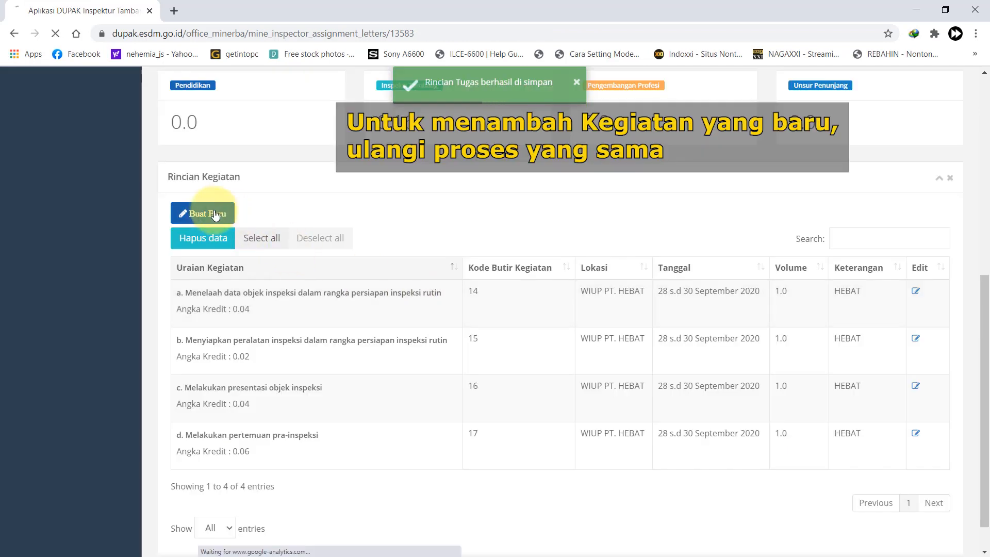
Step: Start a second activity package with location WIUP, start date 2020-09-28 and end date 2020-09-30
click(216, 215)
click(235, 266)
text(WIUP PT. HEBAT)
click(230, 332)
click(215, 221)
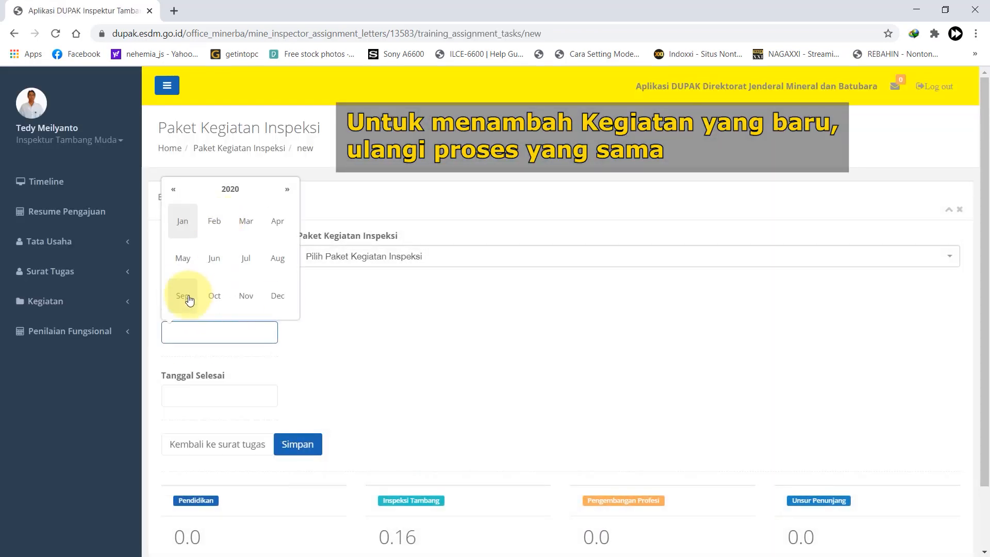
click(189, 299)
click(197, 285)
click(209, 396)
click(214, 288)
click(193, 365)
click(235, 349)
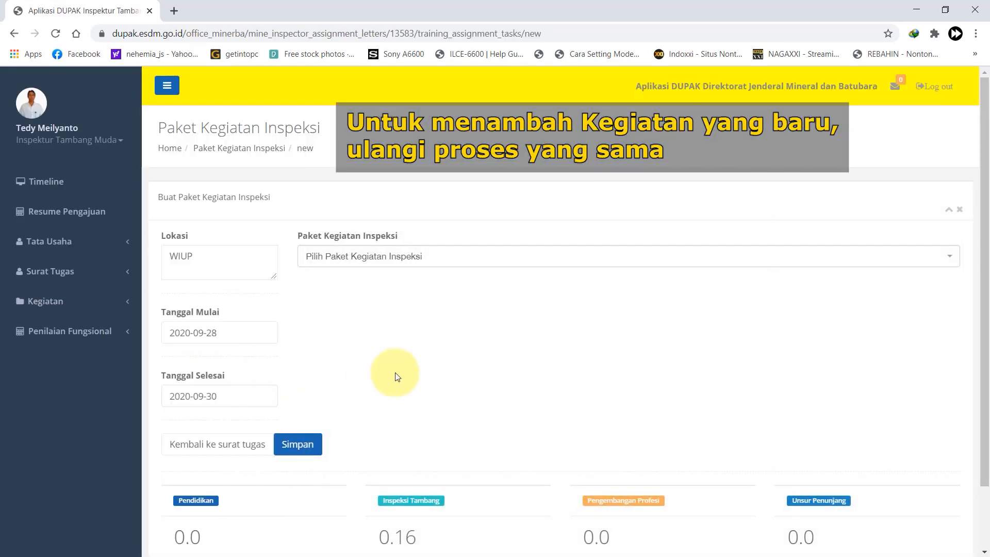
Step: Choose Melaksanakan Inspeksi Rutin -> Tambang Permukaan as the second package's activity and save it
click(402, 256)
scroll(422, 330, down, 2)
click(428, 349)
scroll(524, 413, down, 5)
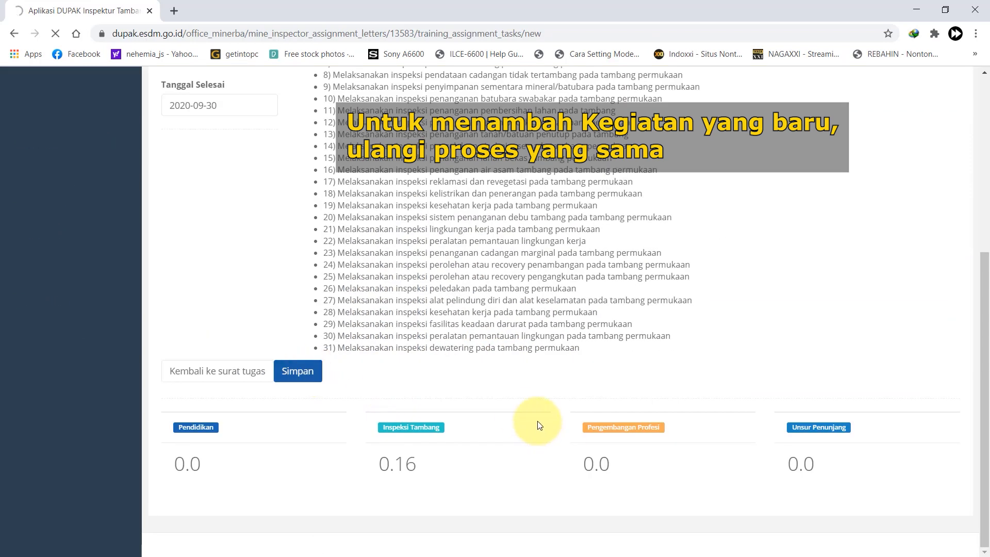
Step: Start a third activity package with location WIUP, again running from 2020-09-28 to 2020-09-30
scroll(525, 335, down, 10)
scroll(348, 294, up, 10)
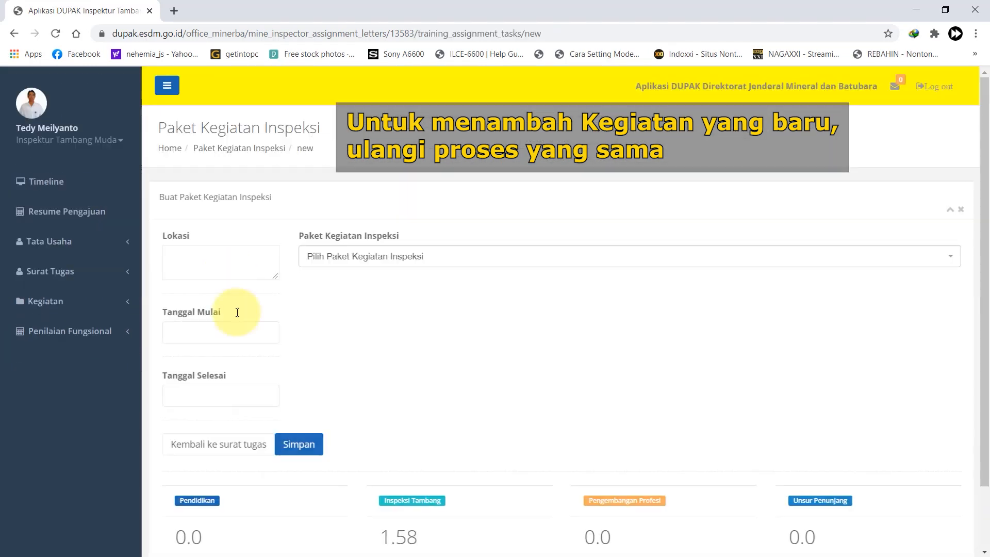
click(227, 266)
text(WIUP)
click(222, 333)
click(212, 359)
click(217, 396)
click(216, 422)
Step: Choose another Paket Kegiatan Inspeksi from further down the list for the third package and save it
click(448, 260)
scroll(466, 351, down, 2)
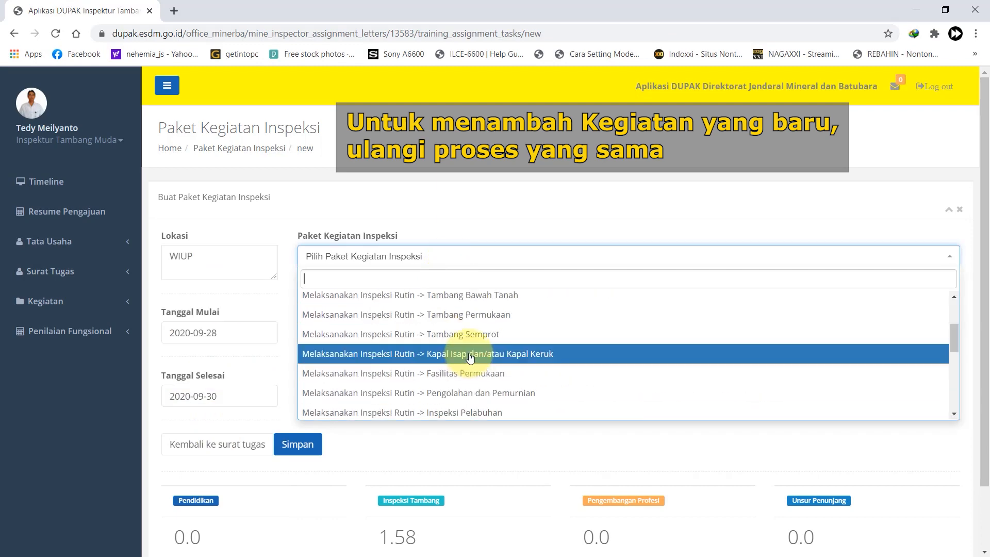
scroll(470, 356, down, 3)
click(463, 361)
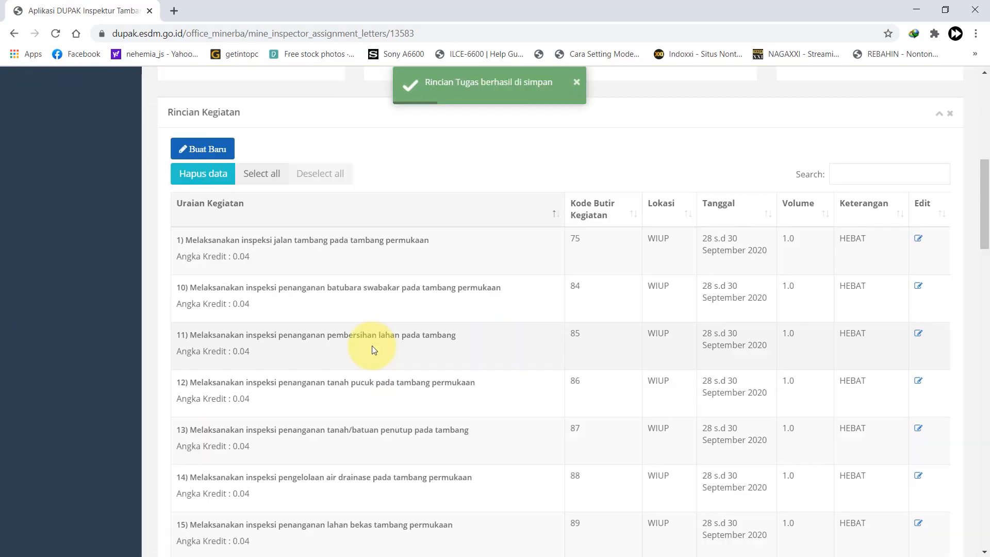
Step: Delete the tambang permukaan activity items 11, 12, 13, 15 and 2 from Rincian Kegiatan
click(373, 344)
scroll(436, 367, down, 1)
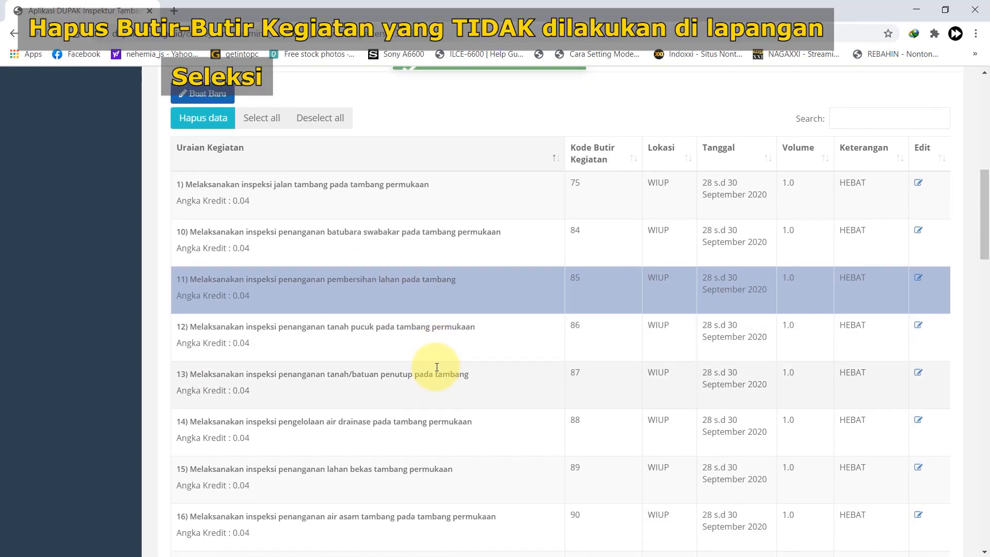
click(420, 334)
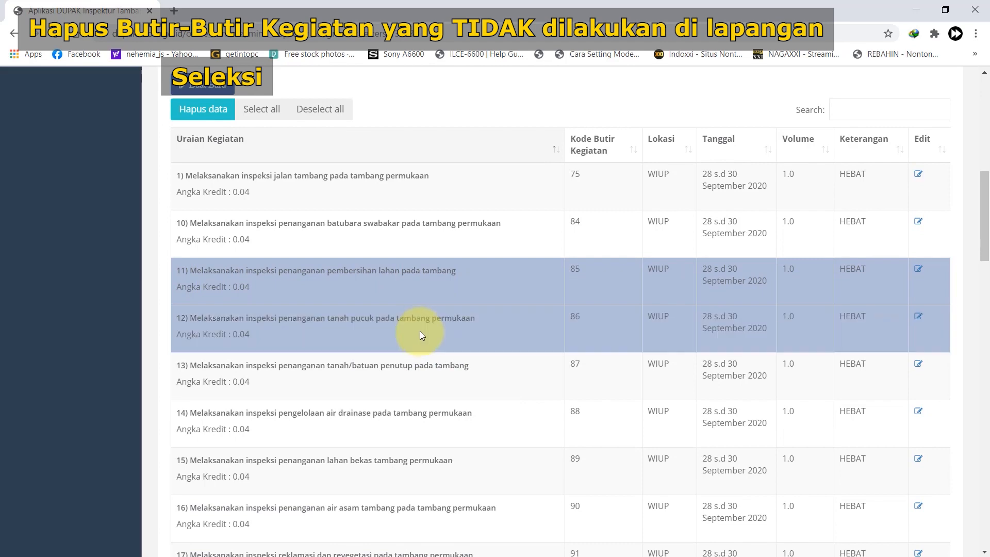
click(402, 385)
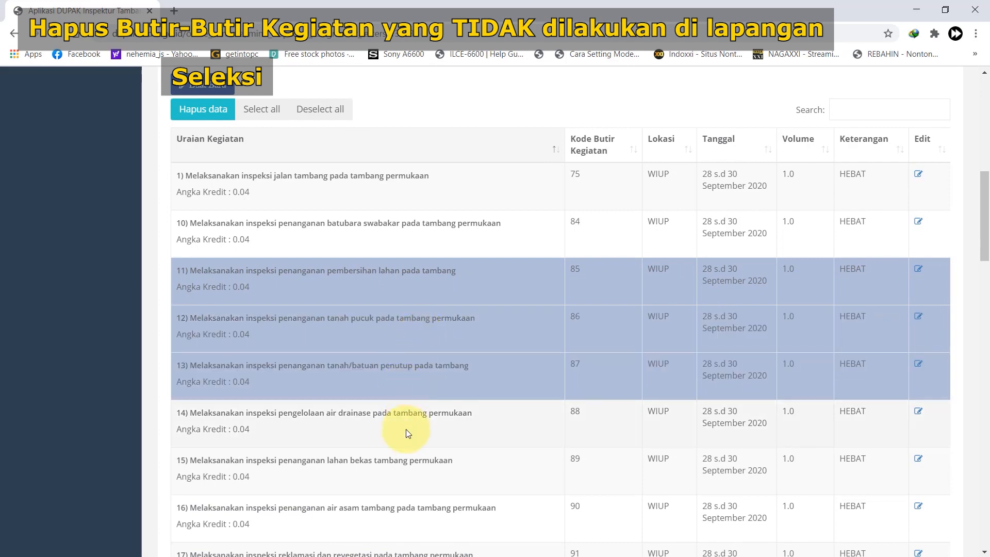
click(411, 460)
scroll(411, 460, down, 6)
click(421, 403)
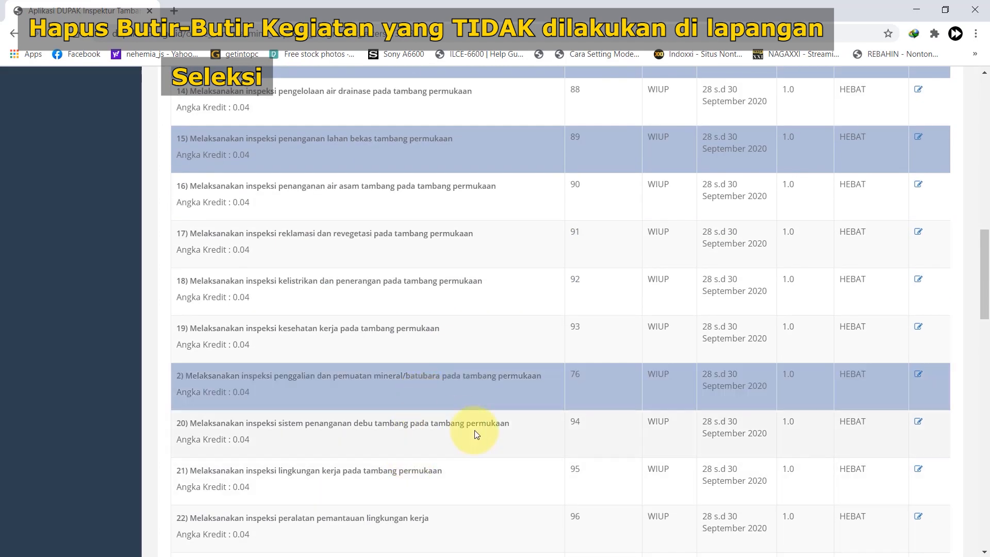
scroll(474, 430, down, 7)
scroll(474, 430, up, 15)
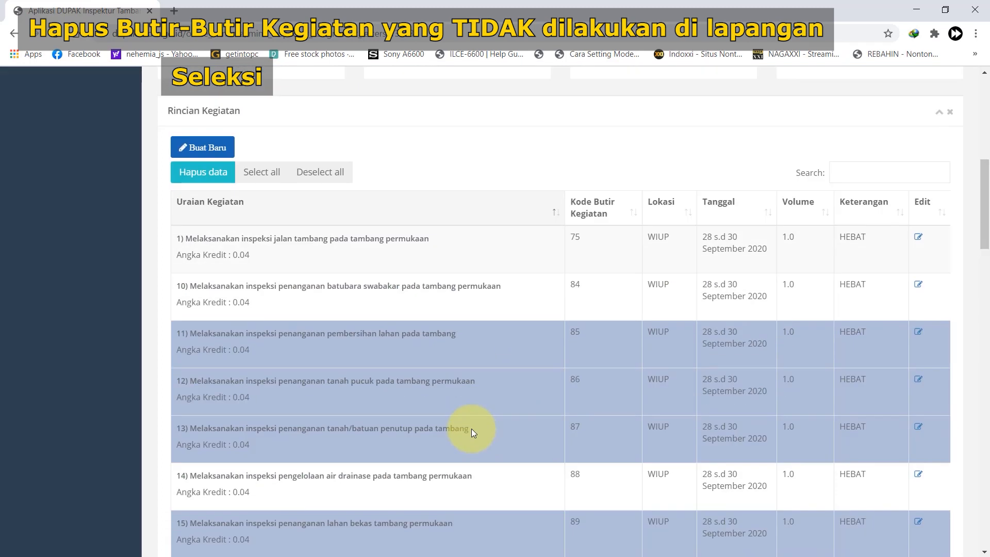
click(216, 177)
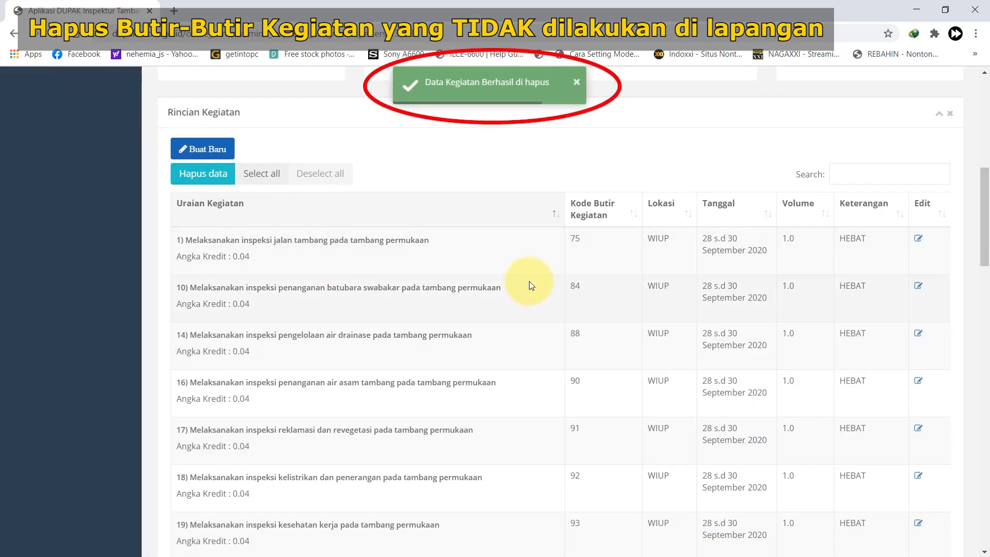
Step: Upload SURAT TUGAS PENGAWASAN.pdf as the Surat Tugas document of the assignment letter
scroll(531, 285, up, 2)
scroll(531, 286, up, 3)
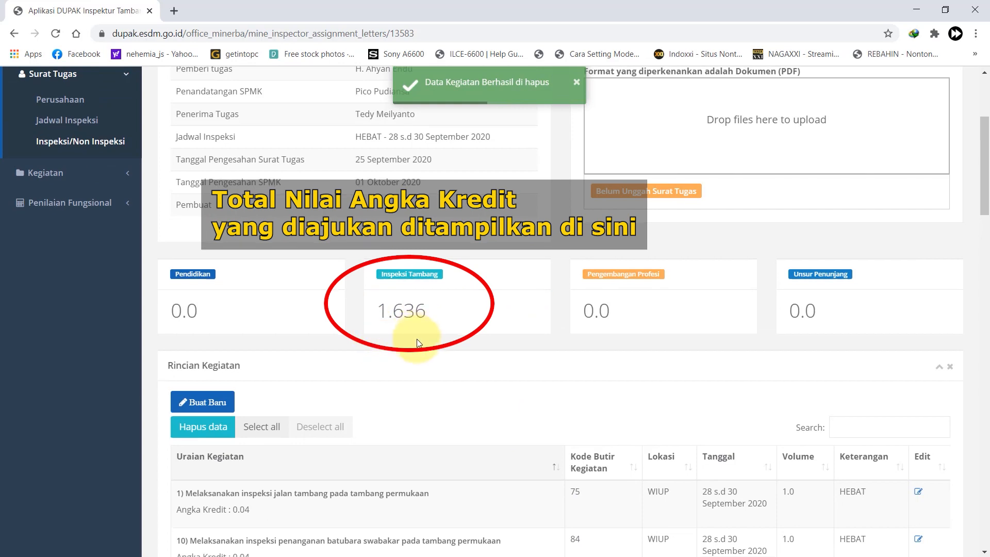
scroll(464, 257, up, 2)
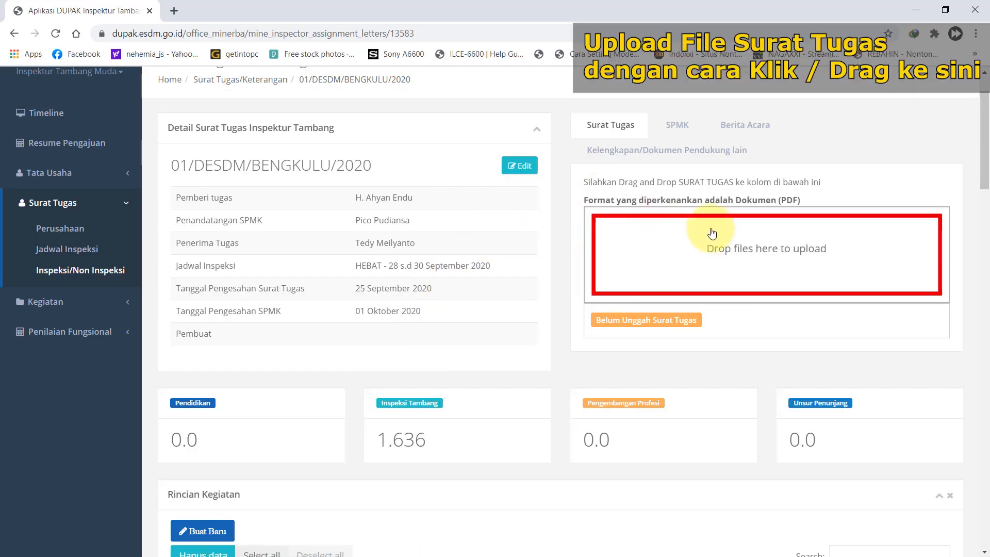
click(704, 246)
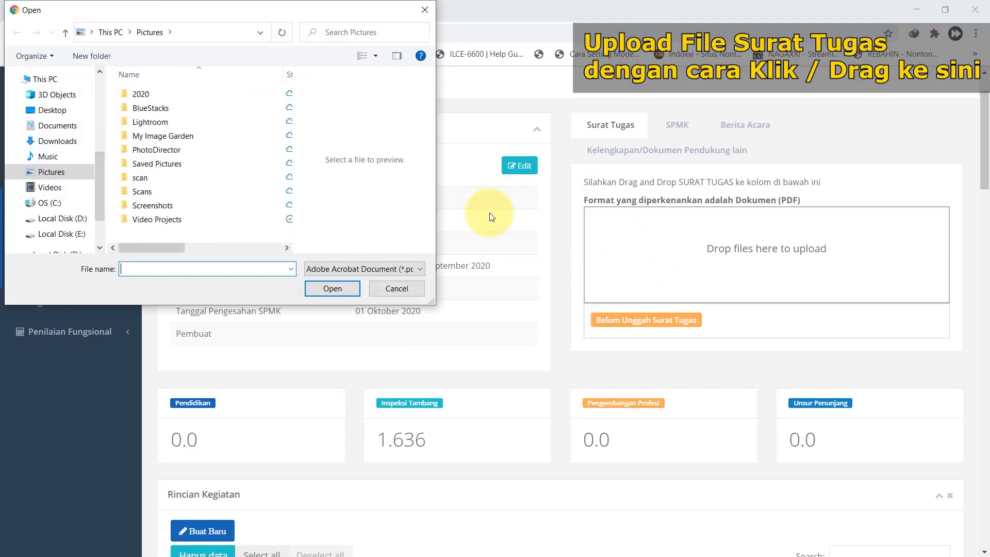
click(339, 290)
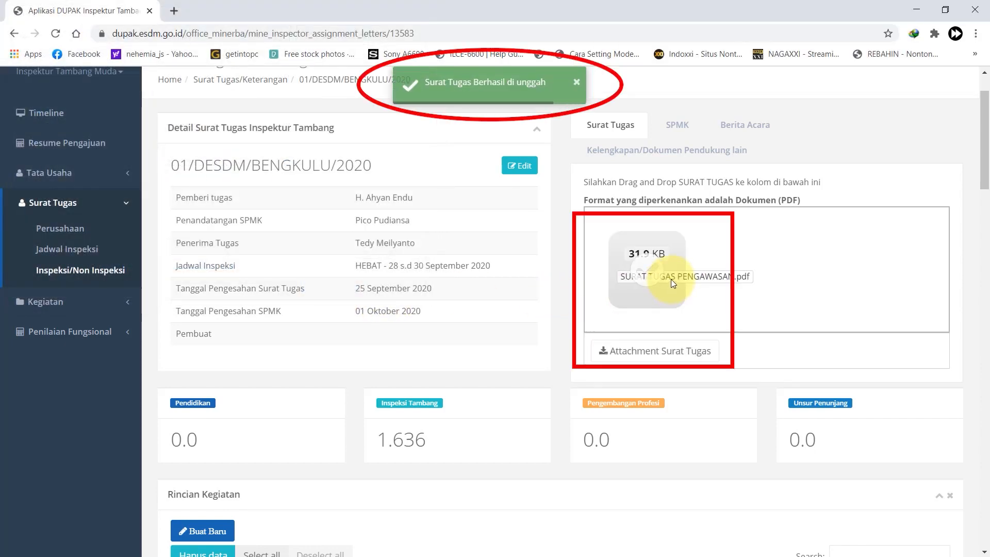
Step: Download the Konsep SPMK as a PDF and open it in Adobe Acrobat Reader to review its activity table
click(673, 128)
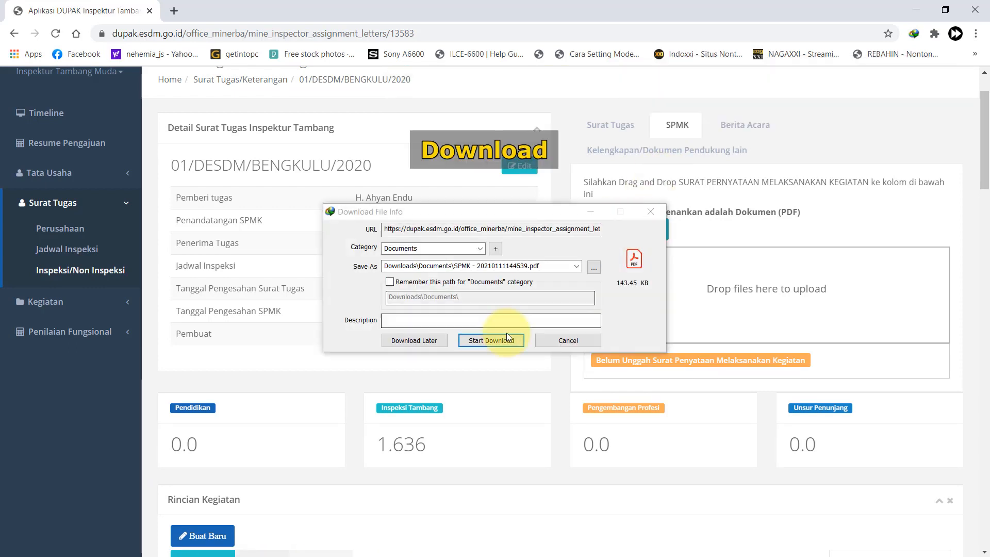
click(505, 340)
click(512, 324)
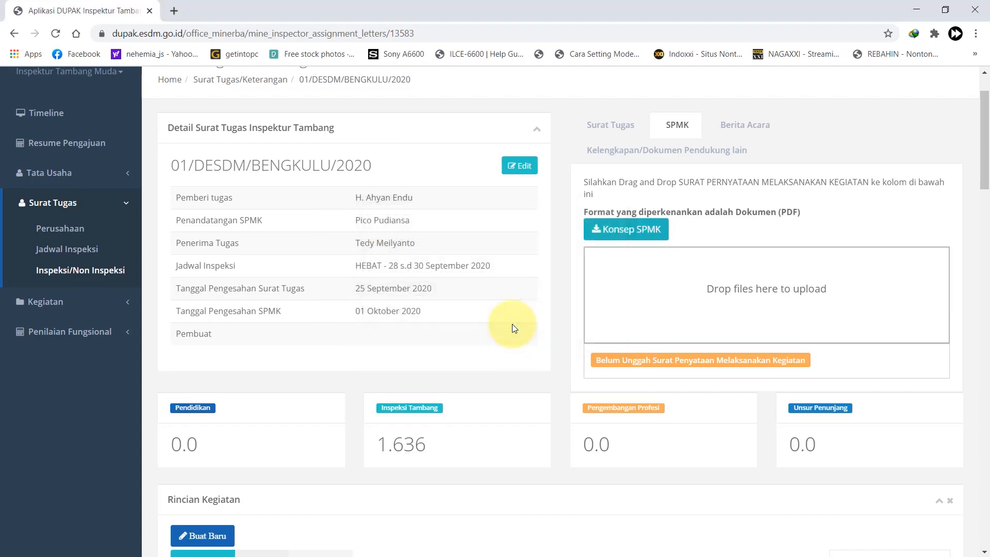
scroll(483, 366, down, 20)
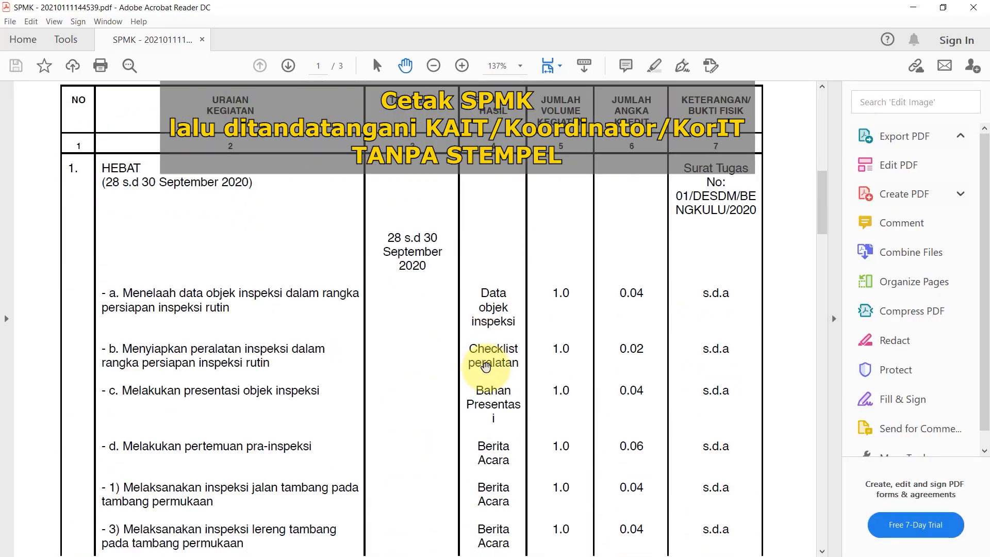
scroll(489, 367, down, 10)
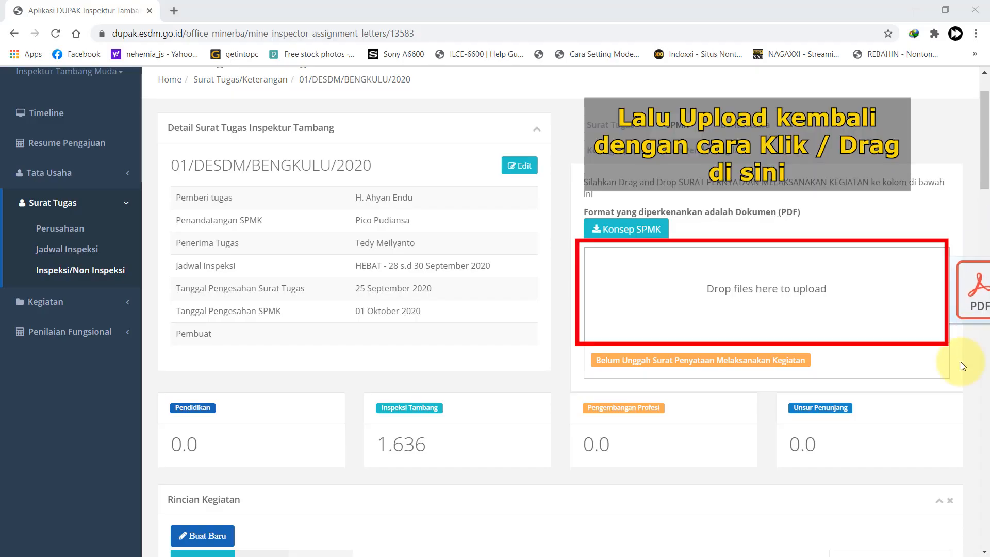
Step: Upload the SPMK PDF to the assignment letter in the DUPAK application and open the Berita Acara upload area
mouse_move(969, 299)
mouse_down()
mouse_move(758, 384)
mouse_move(735, 323)
mouse_up()
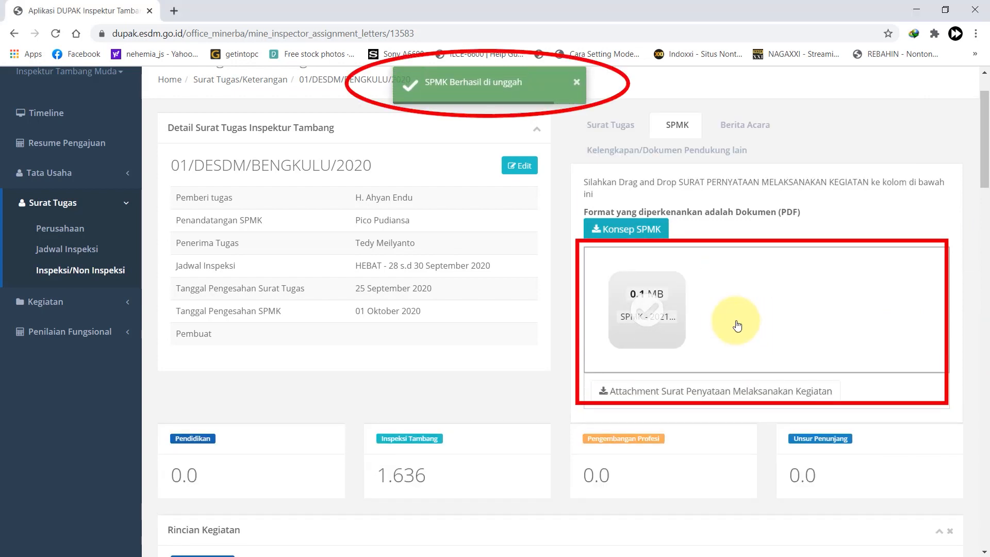
click(743, 125)
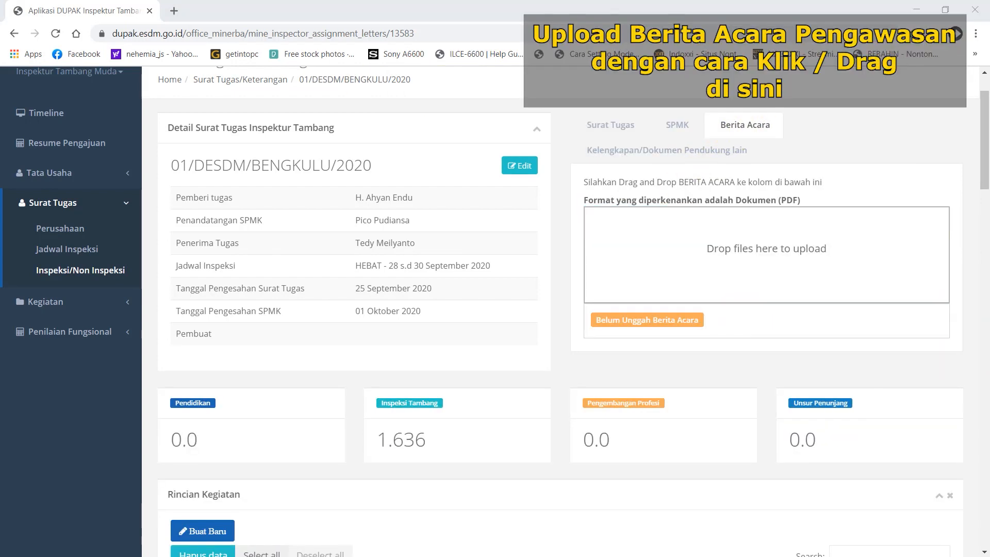
Step: Upload the Berita Acara PDF to the assignment letter and open the activity list of the HEBAT 28 s.d 30 September 2020 inspection
mouse_move(987, 201)
mouse_down()
mouse_move(861, 213)
mouse_move(731, 244)
mouse_move(721, 255)
mouse_up()
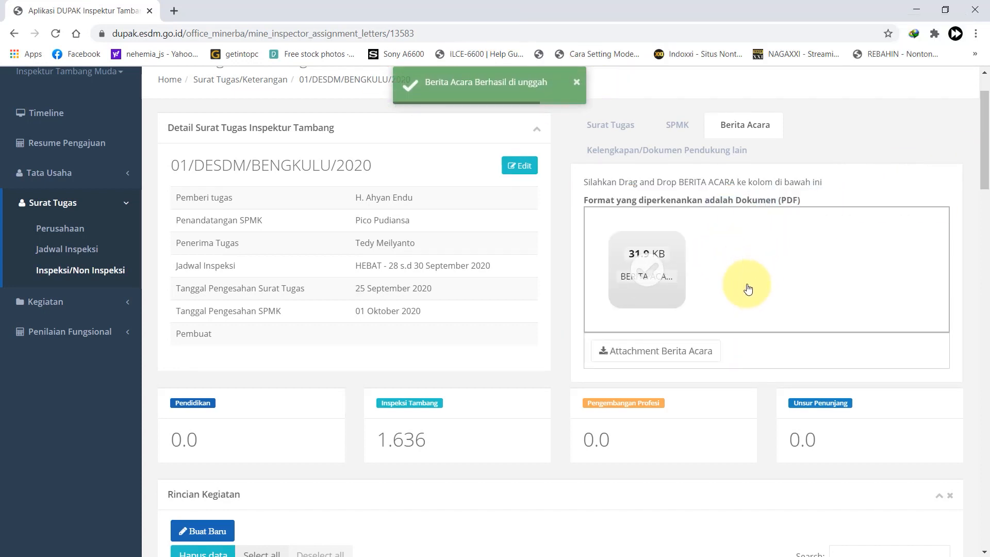
click(45, 303)
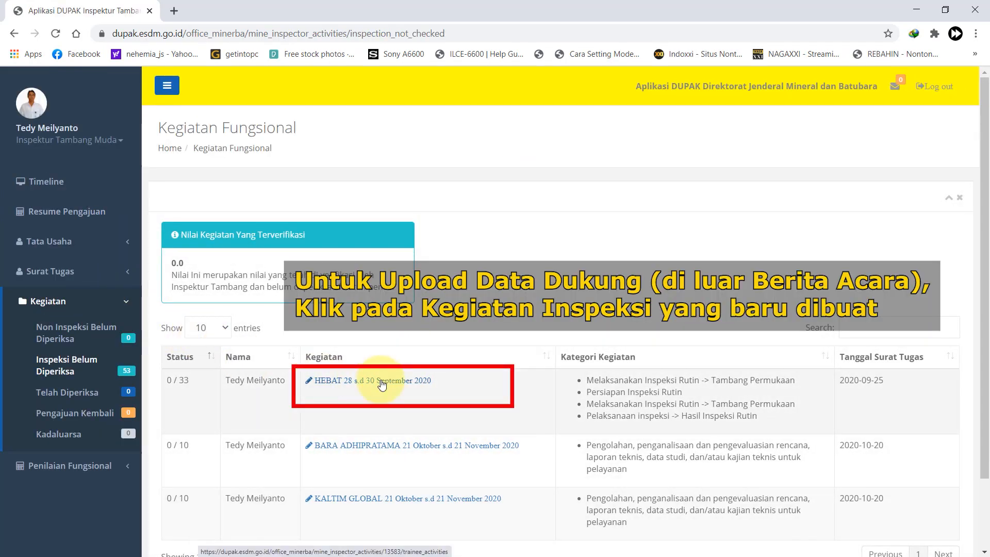
scroll(379, 341, down, 3)
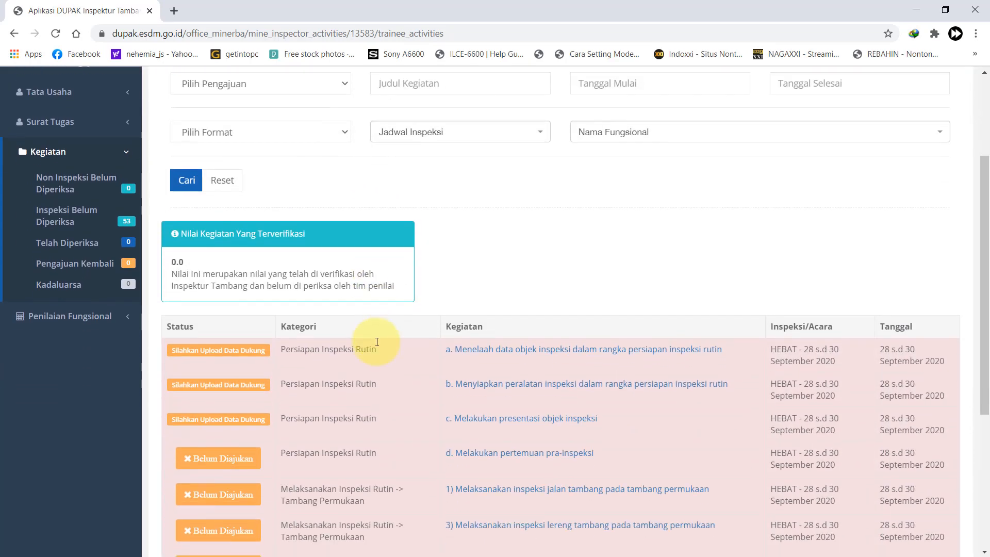
scroll(536, 324, up, 1)
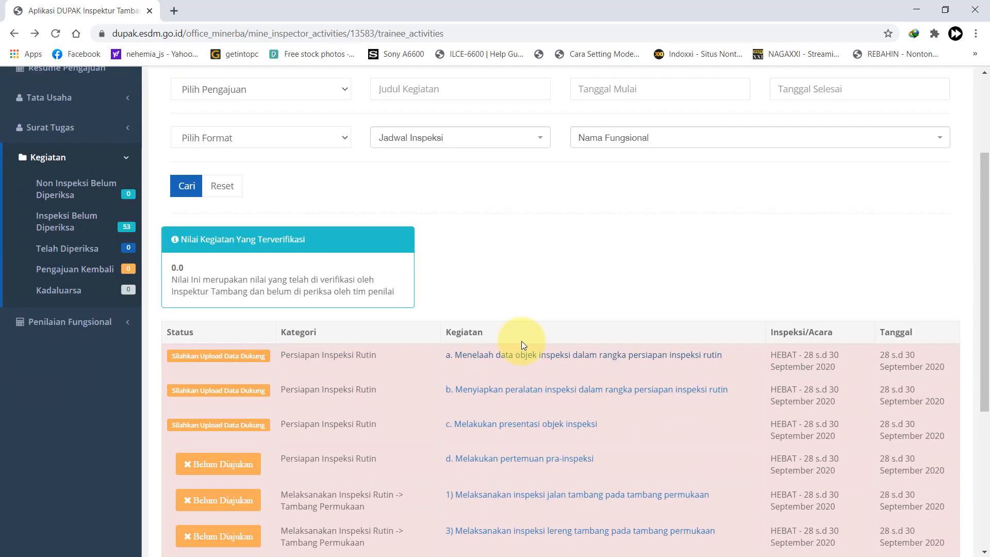
Step: Open activity a, Menelaah data objek inspeksi, in a separate tab and upload DOKUMEN_PENDUKUNG.pdf and Foto_Inspeksi.jpg as its supporting data
right_click(526, 356)
click(550, 364)
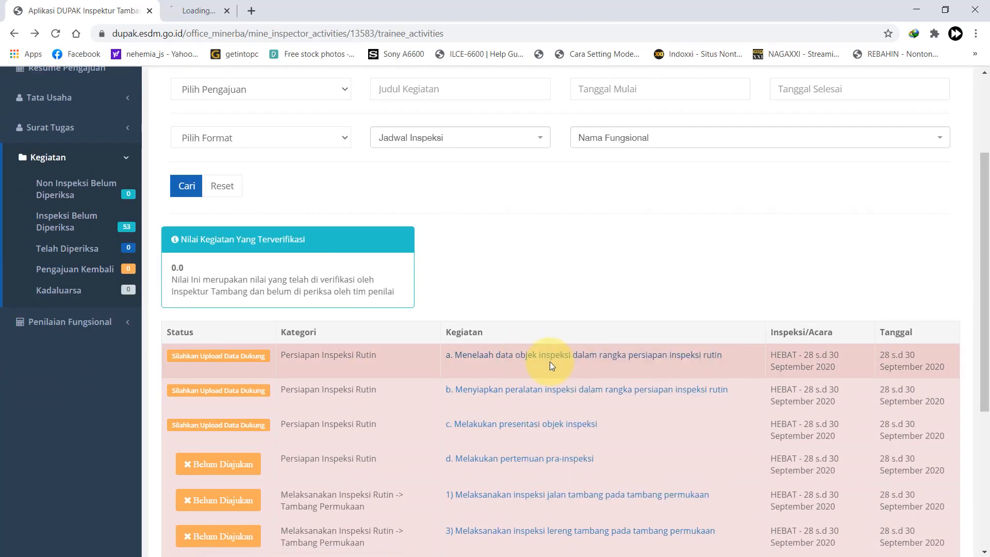
click(243, 10)
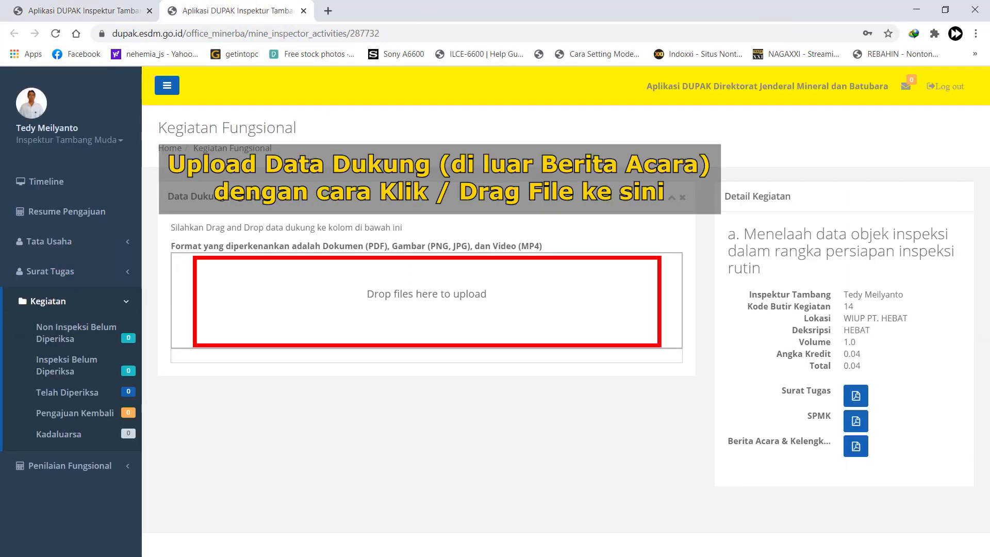
drag(702, 288, 412, 303)
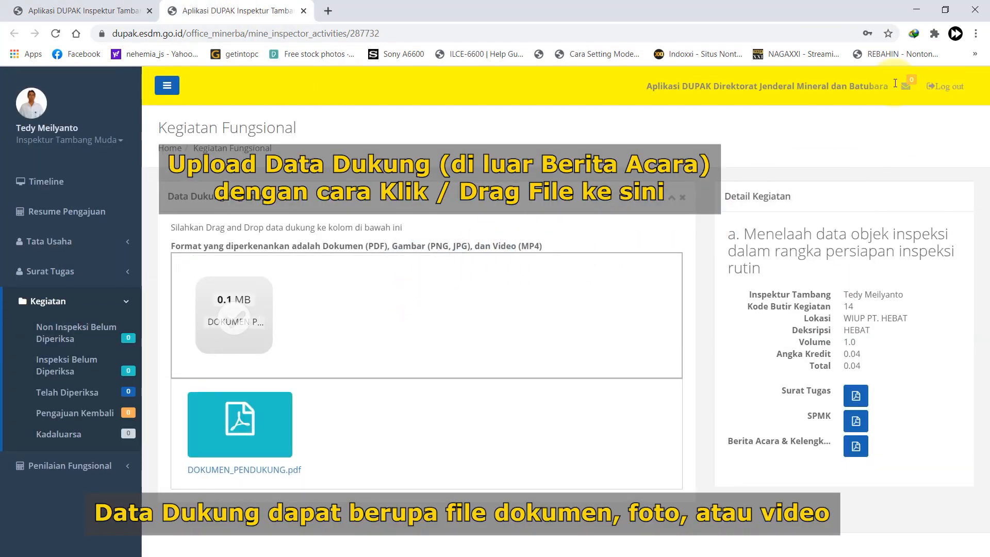
drag(989, 304, 341, 324)
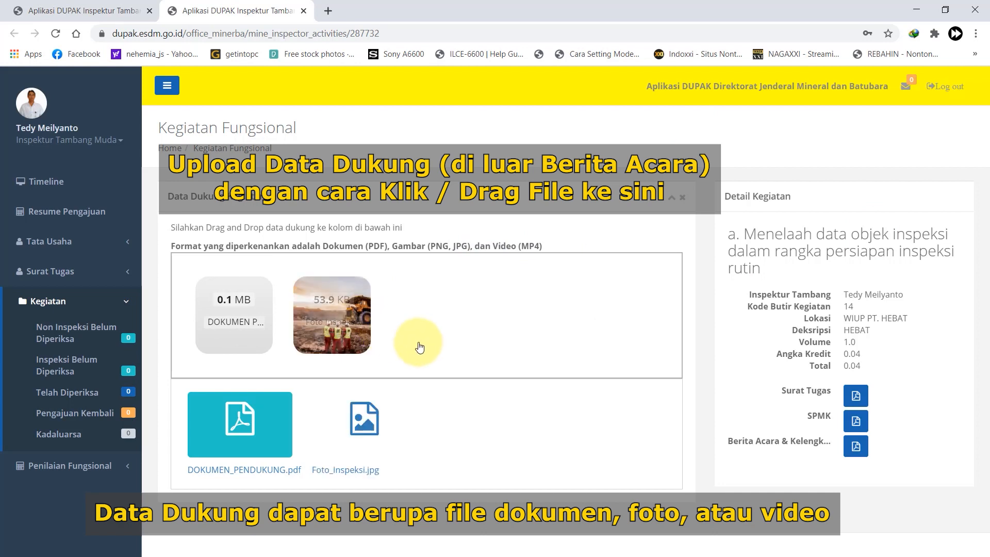
Step: Open activity b, Menyiapkan peralatan inspeksi, in a separate tab and upload DOKUMEN_PENDUKUNG.pdf and Foto_Inspeksi.jpg as supporting data
click(83, 11)
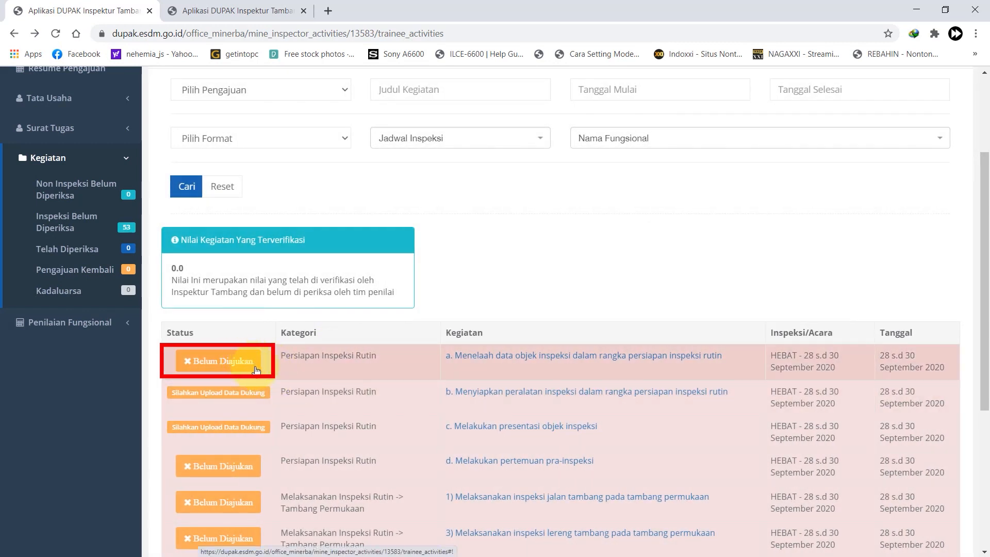
right_click(527, 396)
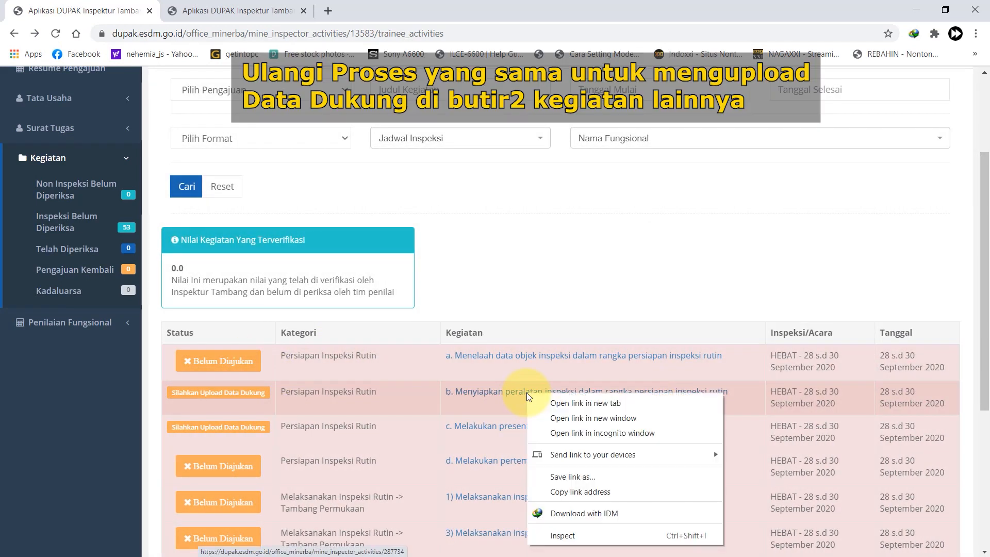
click(585, 402)
click(390, 11)
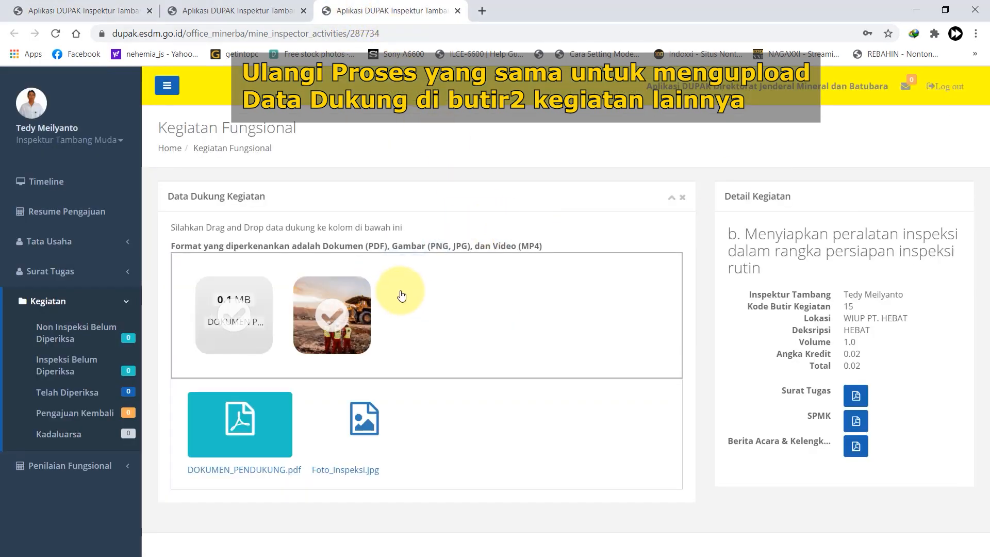
Step: Upload Foto_Inspeksi.jpg and DOKUMEN_PENDUKUNG.pdf for activity c, Melakukan presentasi objek inspeksi, in a separate tab and refresh the activity list
click(77, 10)
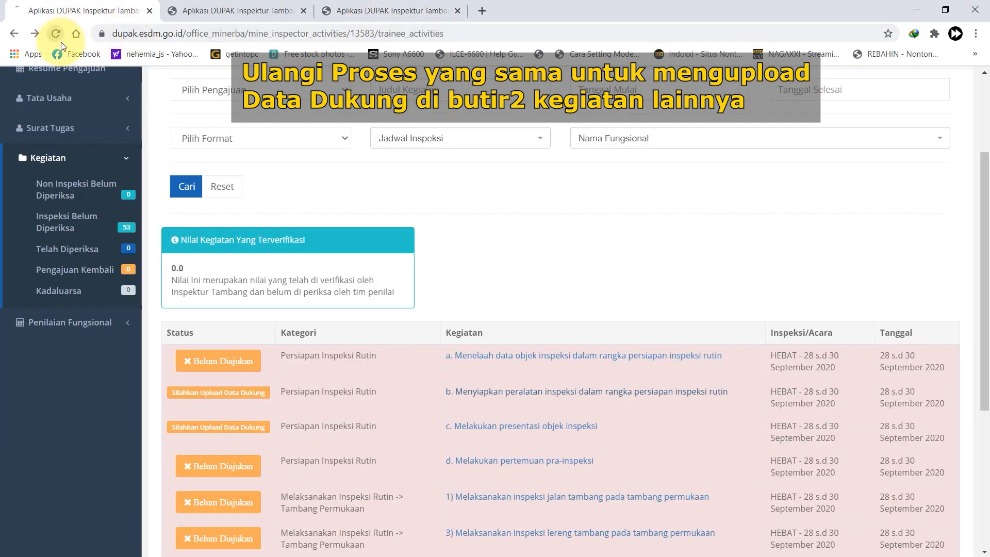
ctrl+click(497, 429)
click(546, 10)
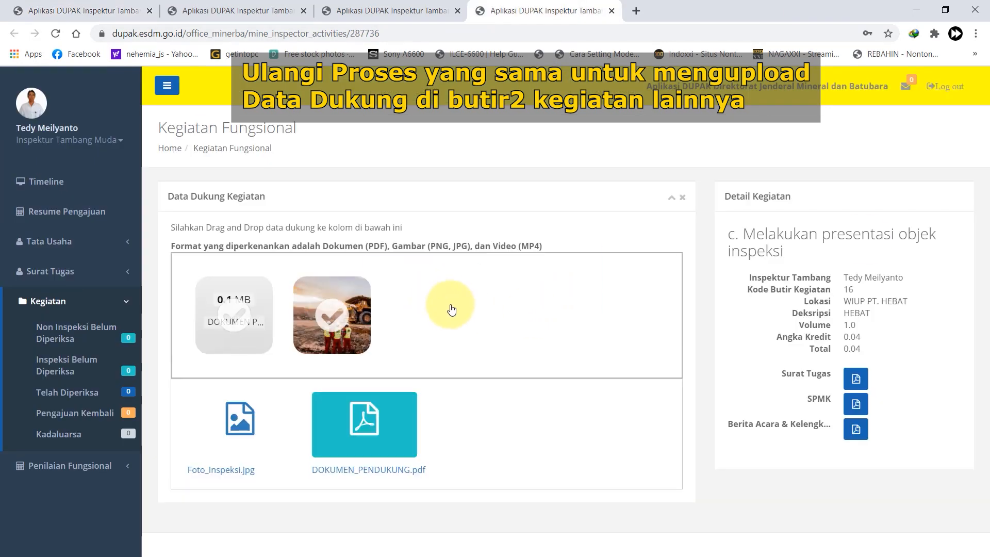
click(78, 10)
click(56, 33)
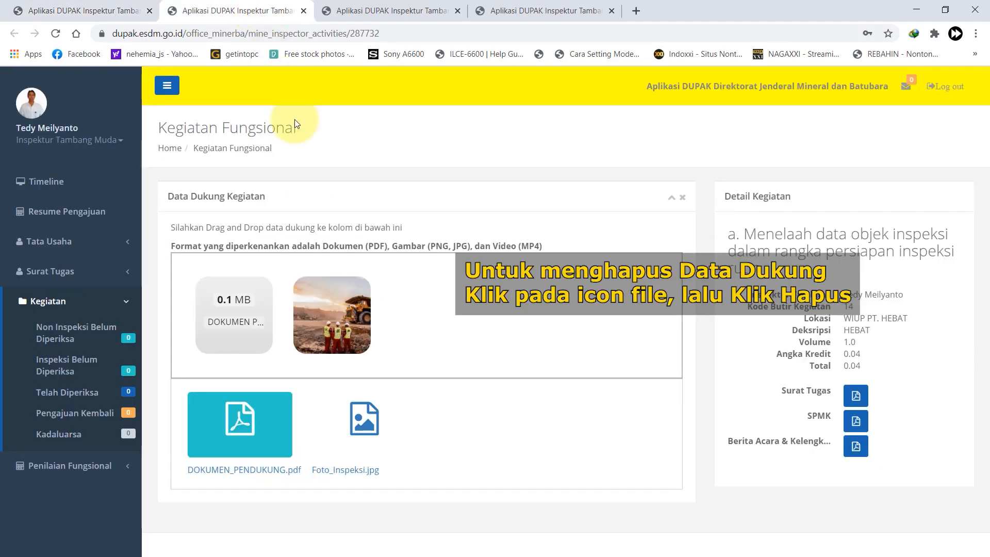
Step: Delete Foto_Inspeksi.jpg from the supporting data of activity a
click(362, 426)
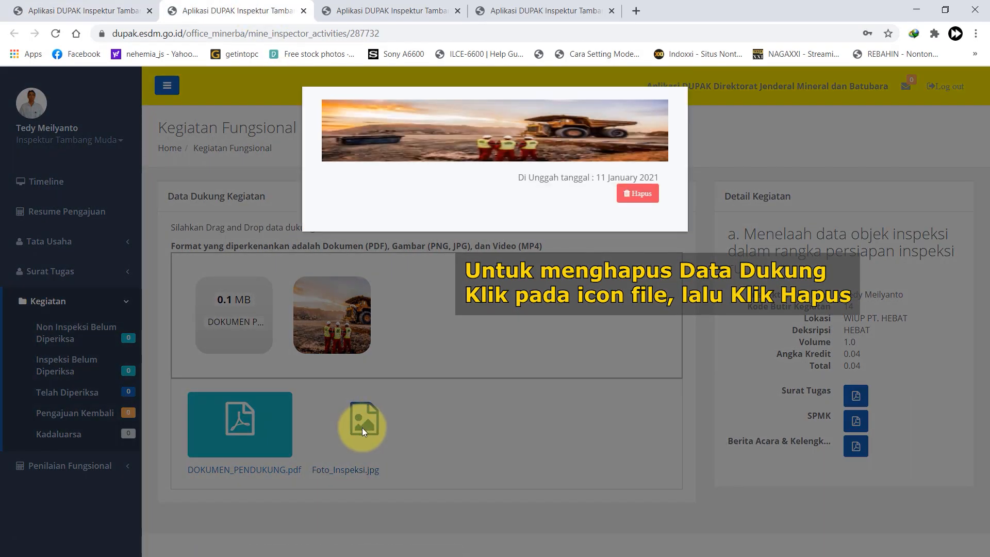
click(637, 193)
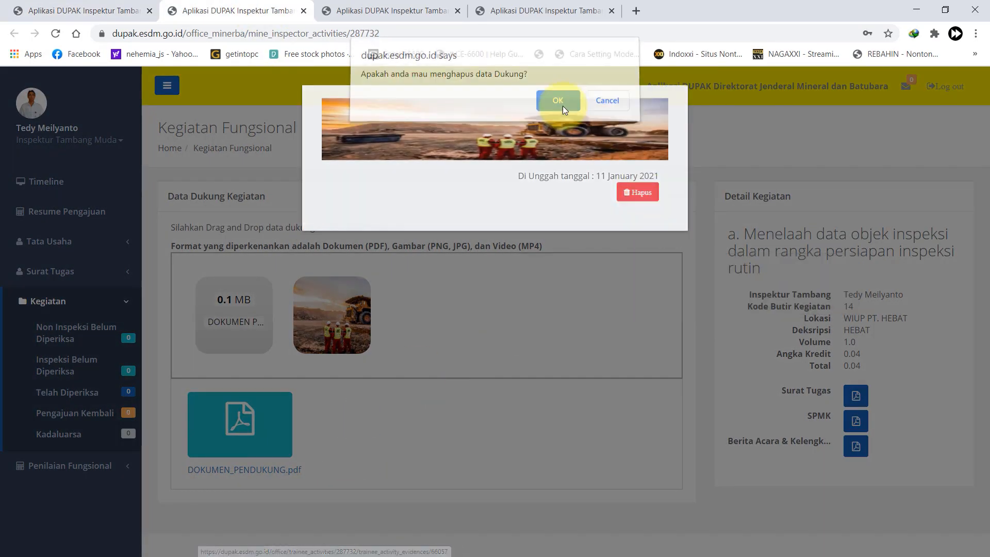
click(556, 105)
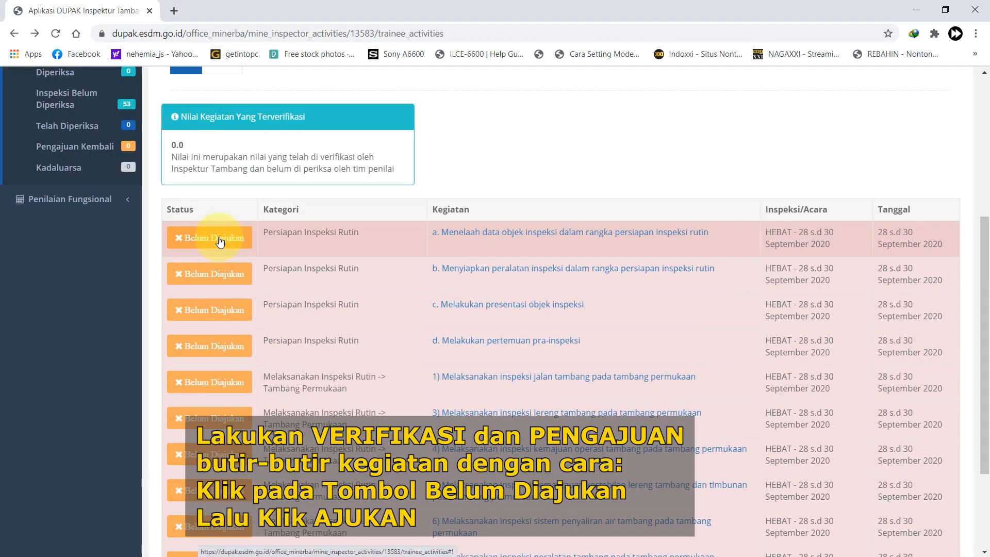
Step: Verify and submit the Persiapan Inspeksi Rutin activities a, b, c and d of the HEBAT inspection
click(220, 242)
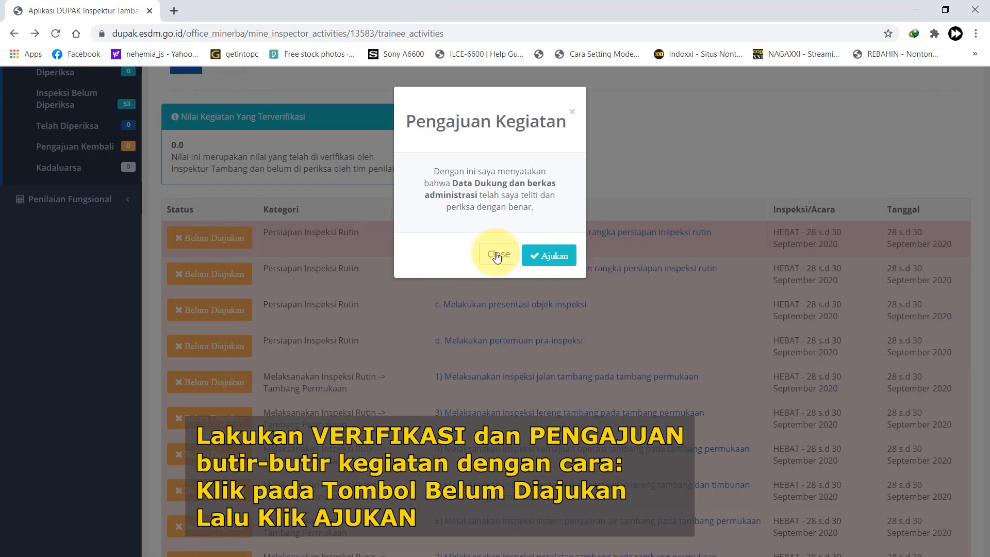
click(548, 258)
click(218, 274)
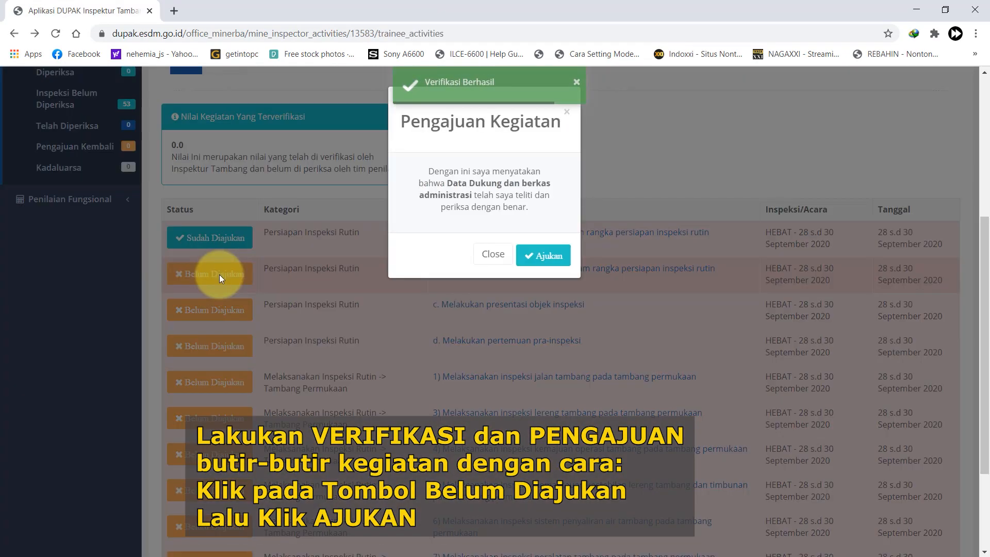
click(542, 257)
click(217, 309)
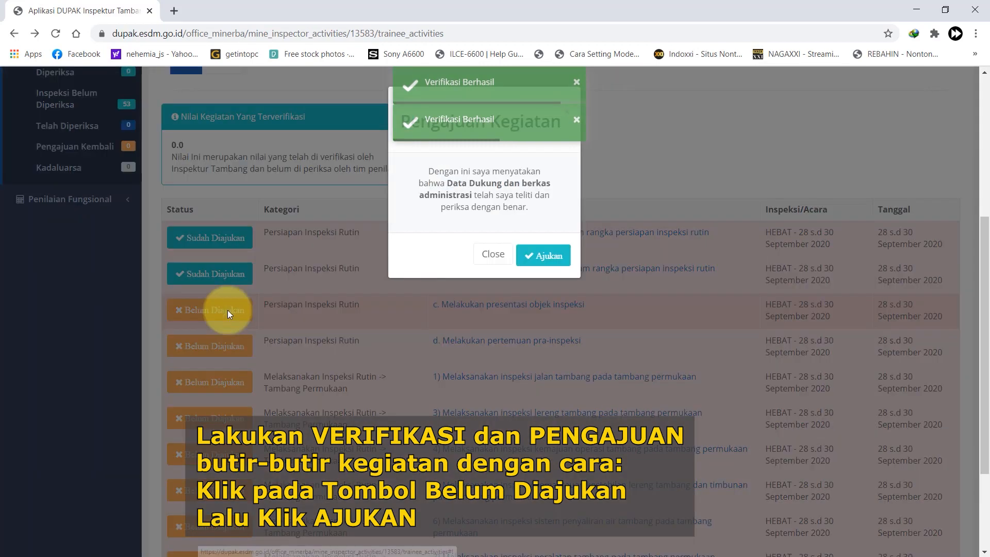
click(550, 256)
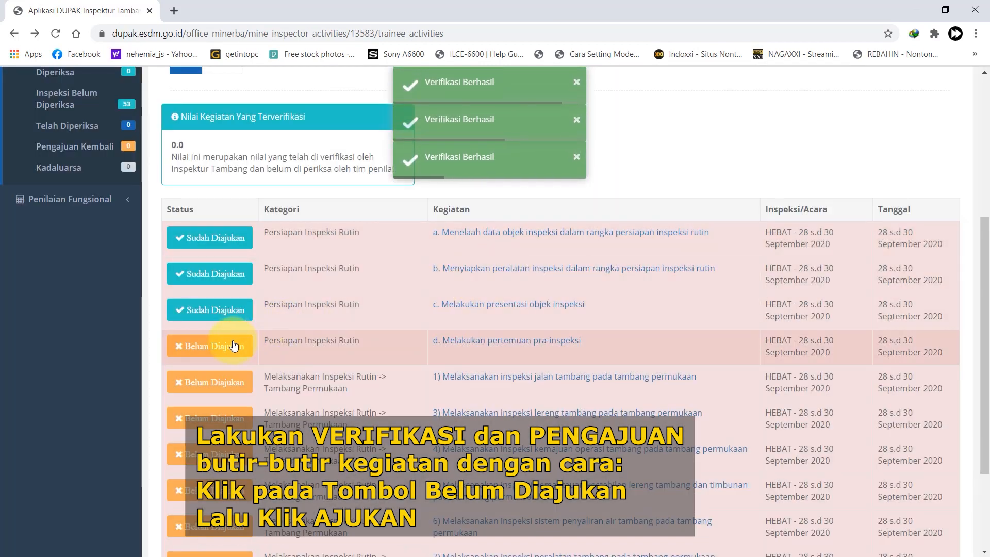
click(206, 346)
click(538, 258)
scroll(330, 217, down, 3)
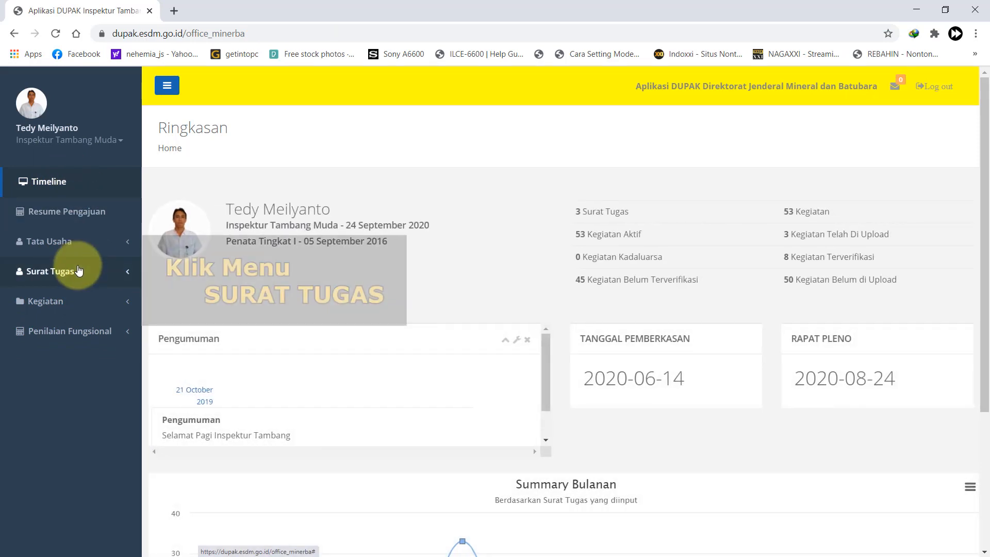
Step: Start a new Inspeksi/Non Inspeksi assignment letter and set Satuan Kerja to Dinas Energi dan Sumber Daya Mineral Provinsi Bengkulu
click(79, 268)
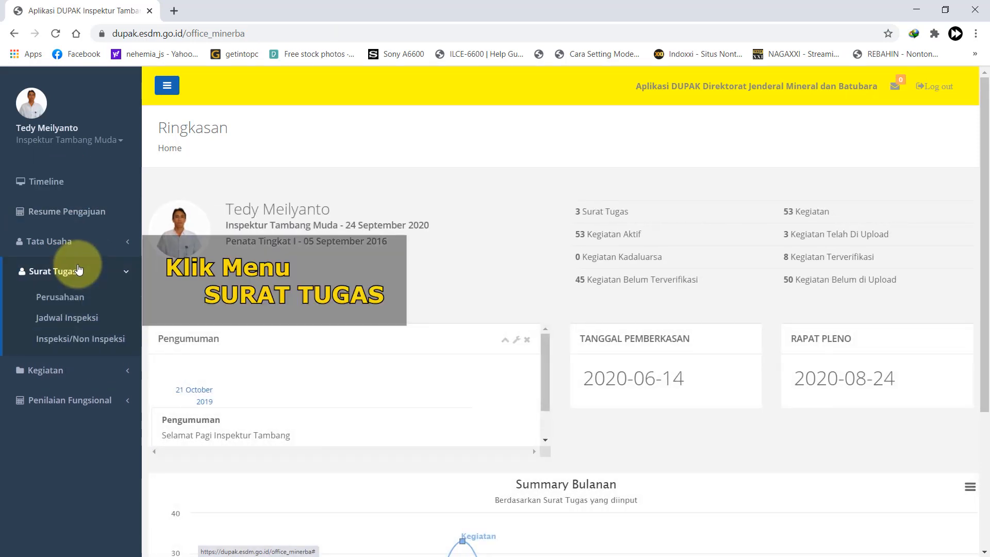
click(101, 341)
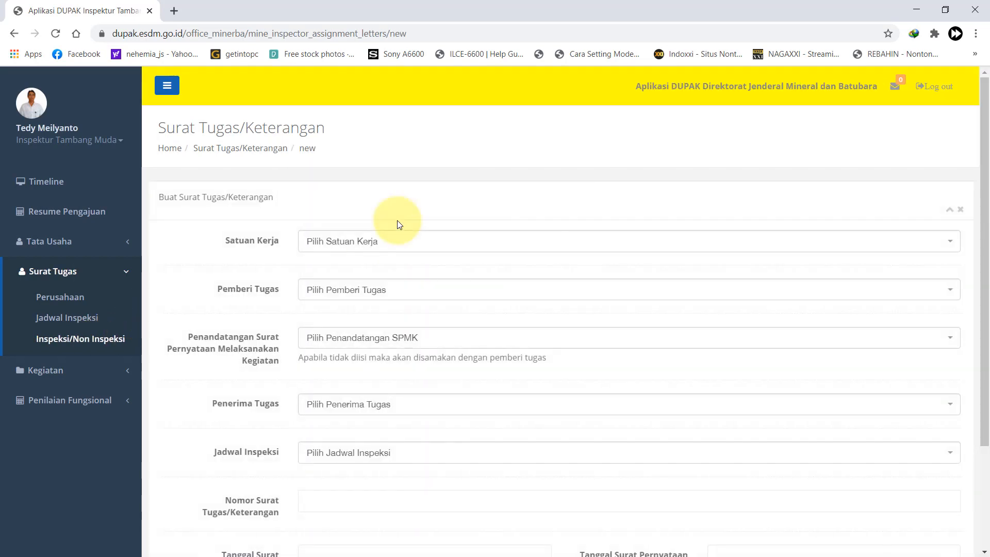
click(359, 243)
text(BENG)
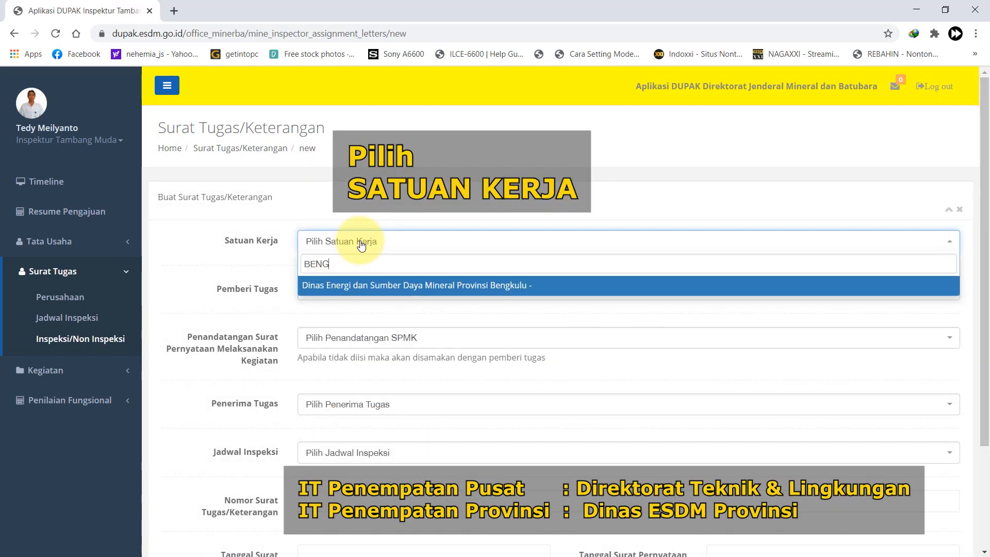
click(377, 286)
Step: Choose the Bengkulu Kepala Dinas as Pemberi Tugas and the Koordinator Inspektur Tambang as Penandatangan SPMK
click(376, 293)
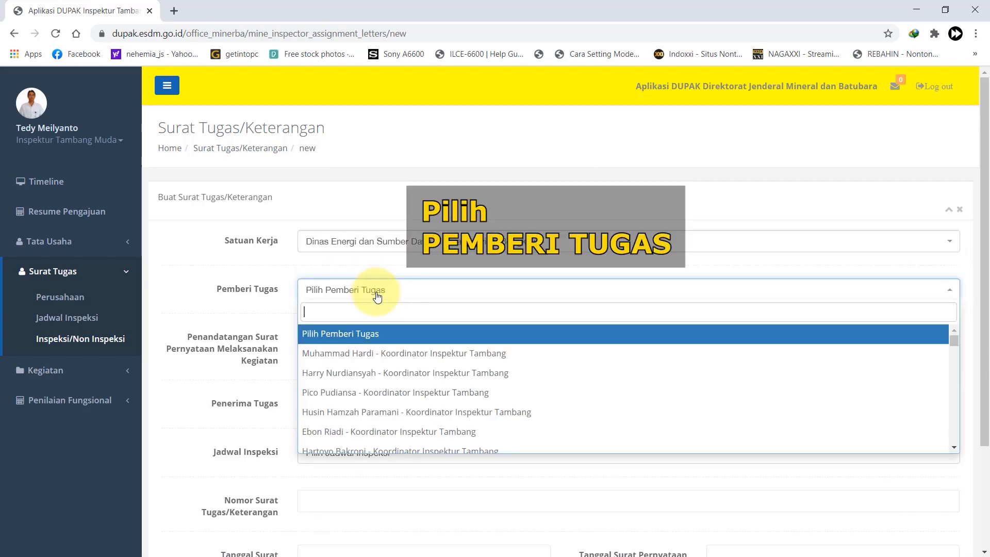
text(AHY)
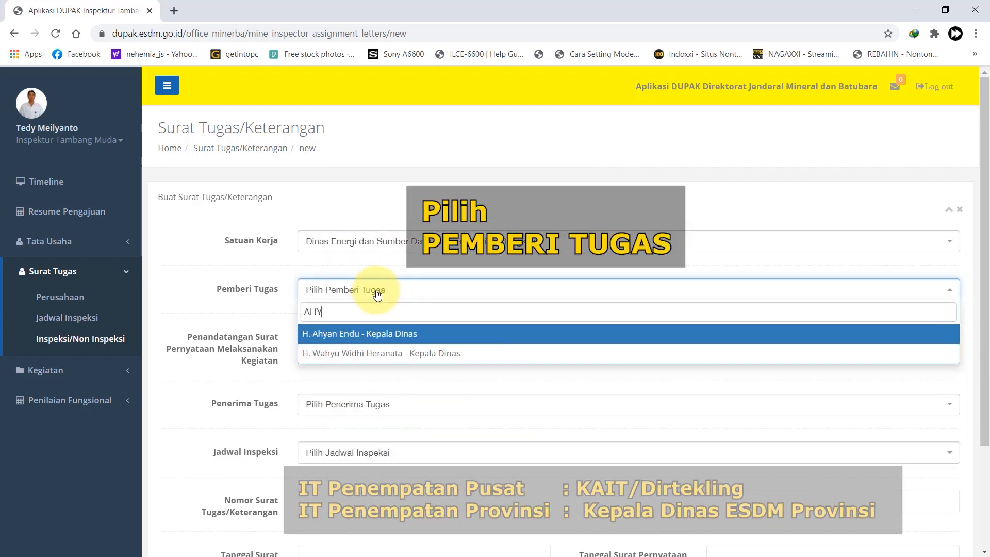
click(363, 334)
click(368, 338)
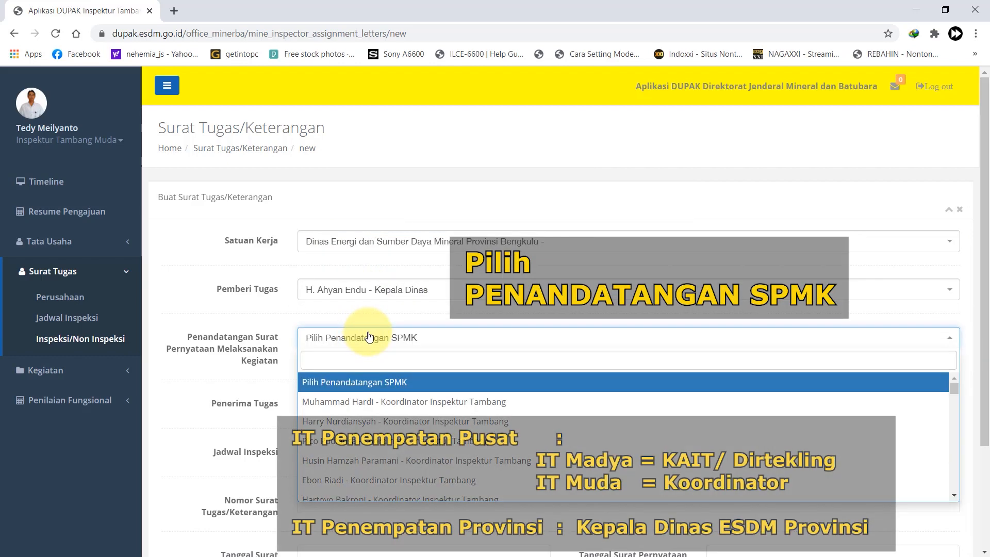
text(pic)
click(382, 383)
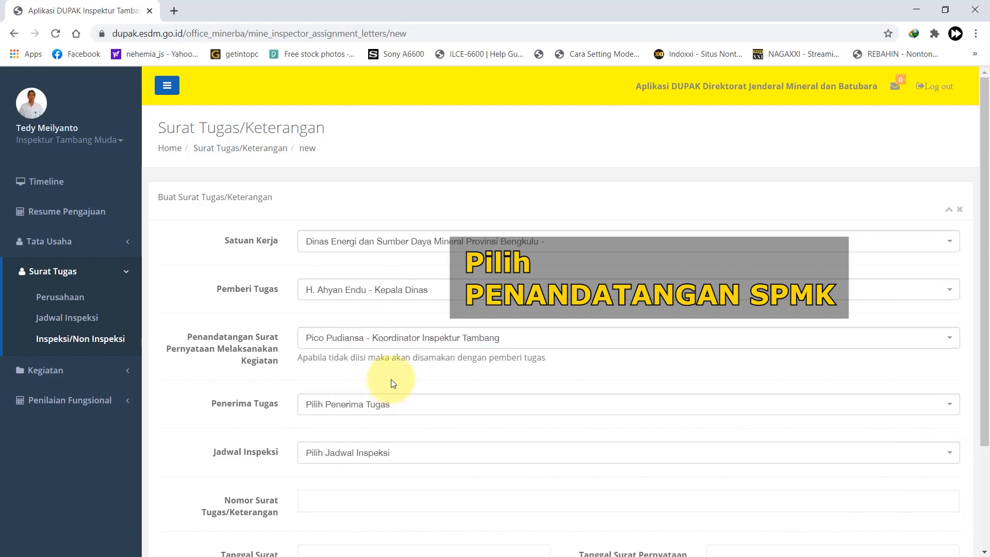
Step: Choose the account's own Inspektur Tambang Muda as Penerima Tugas and set Nomor Surat Tugas/Keterangan to BIMTEK_01
scroll(397, 331, down, 3)
click(377, 276)
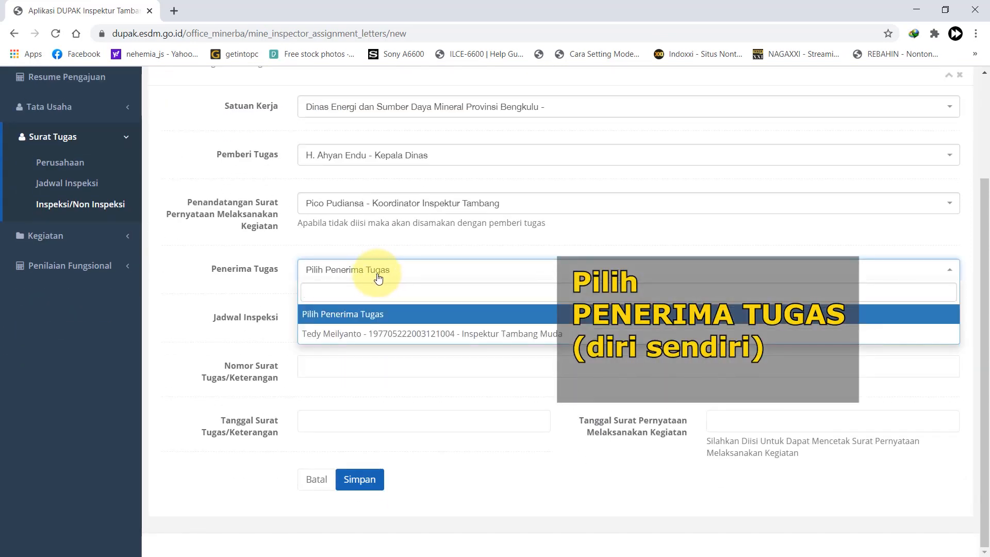
click(379, 332)
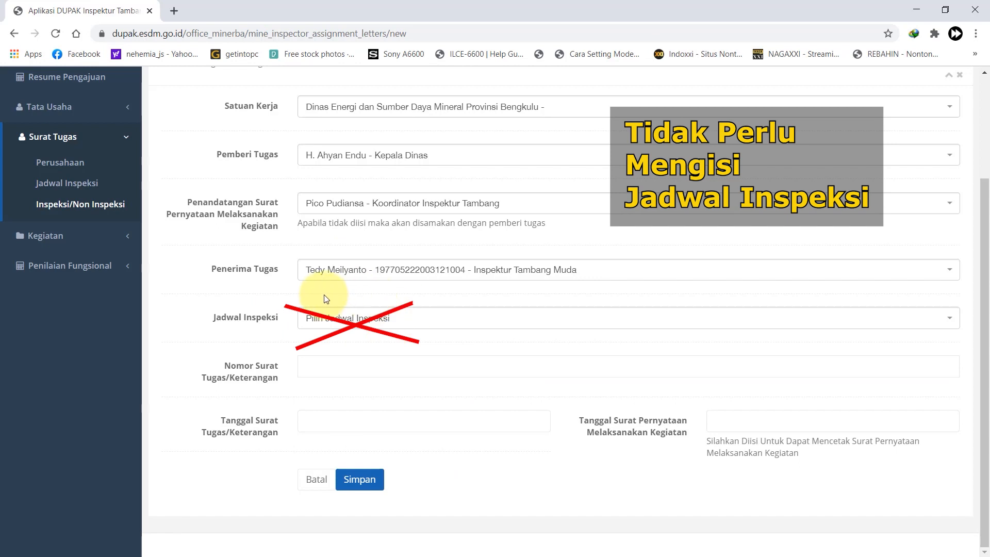
click(393, 366)
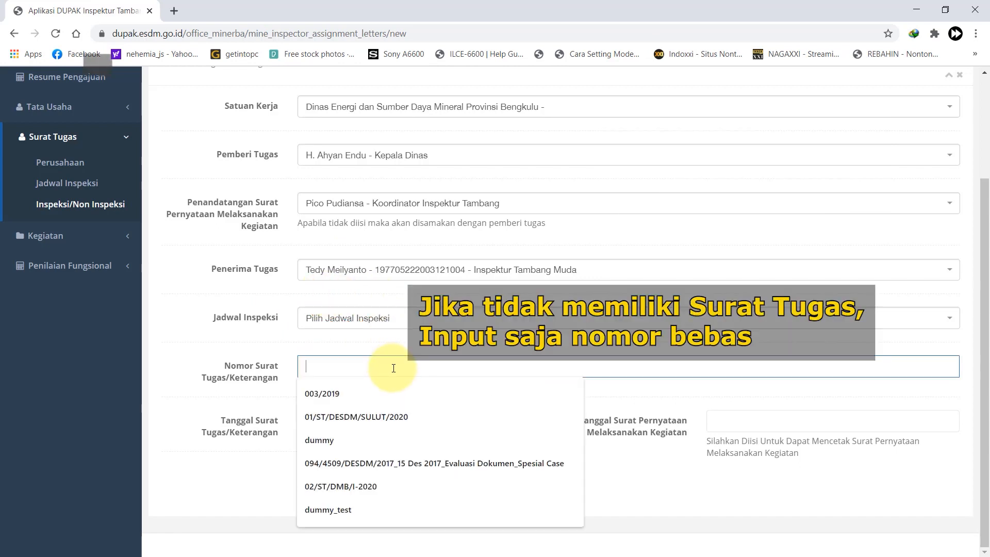
text(bimtek_)
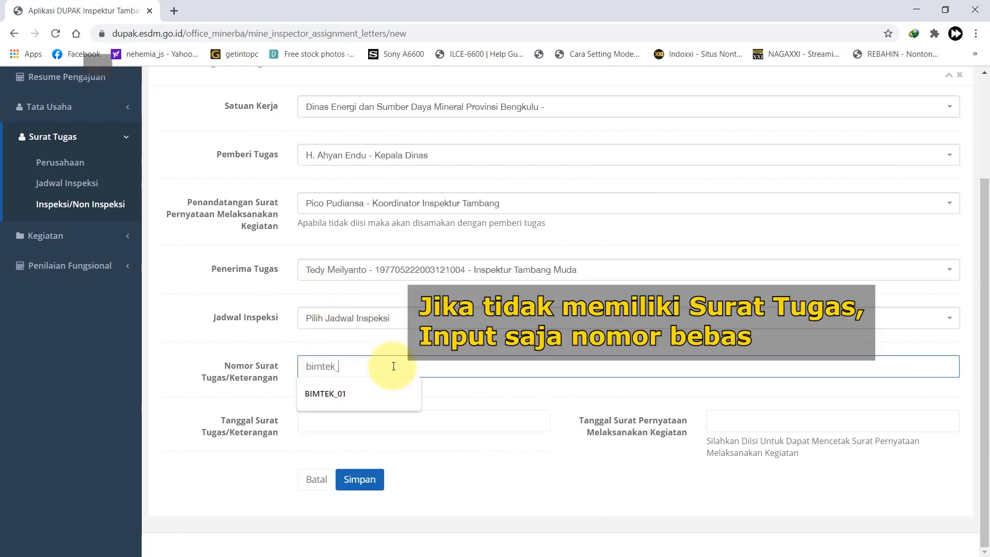
click(389, 391)
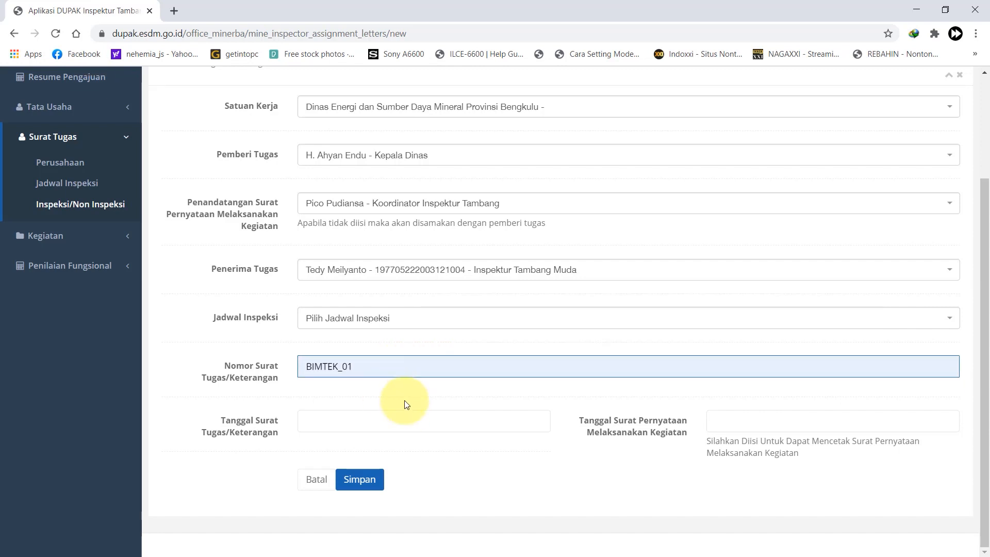
Step: Set Tanggal Surat Tugas/Keterangan of the BIMTEK_01 letter to 2020-10-01
click(406, 419)
text(0)
click(351, 315)
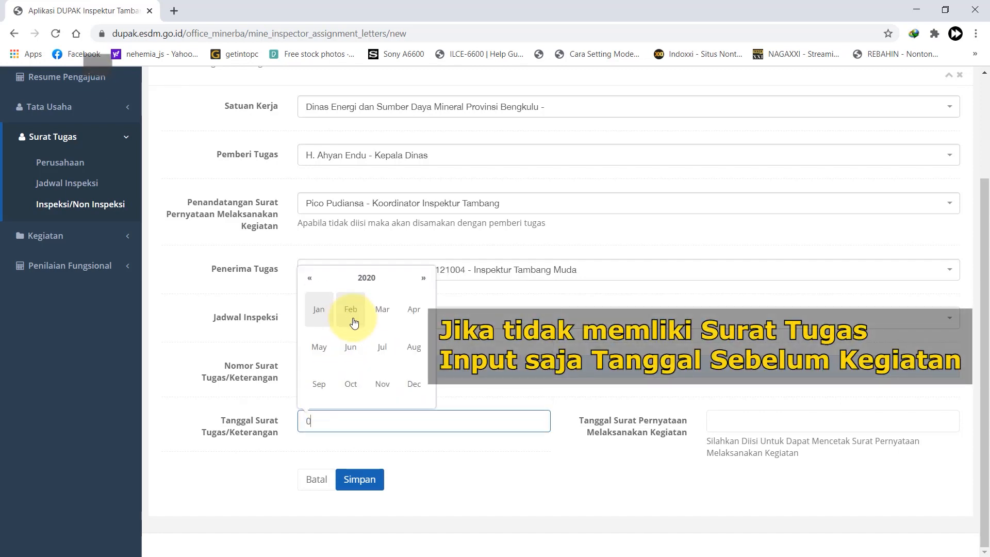
click(329, 382)
click(388, 299)
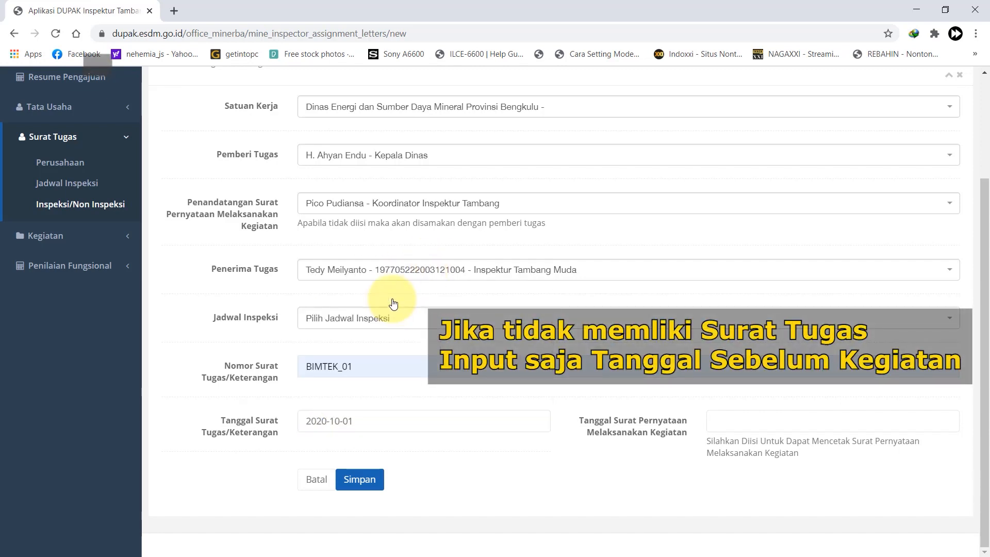
Step: Set Tanggal Surat Pernyataan Melaksanakan Kegiatan to 2020-10-12 and save the assignment letter
click(725, 417)
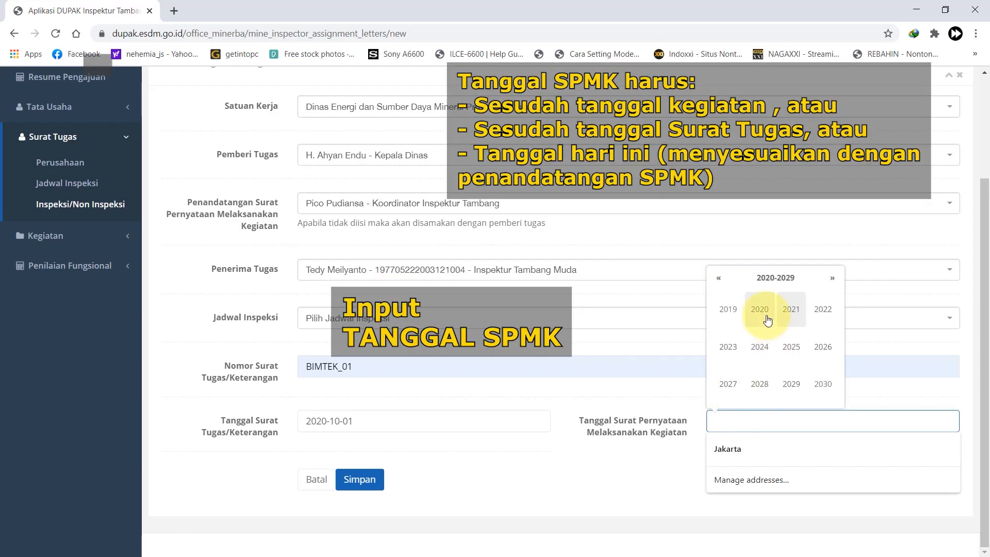
click(759, 312)
click(760, 383)
click(738, 337)
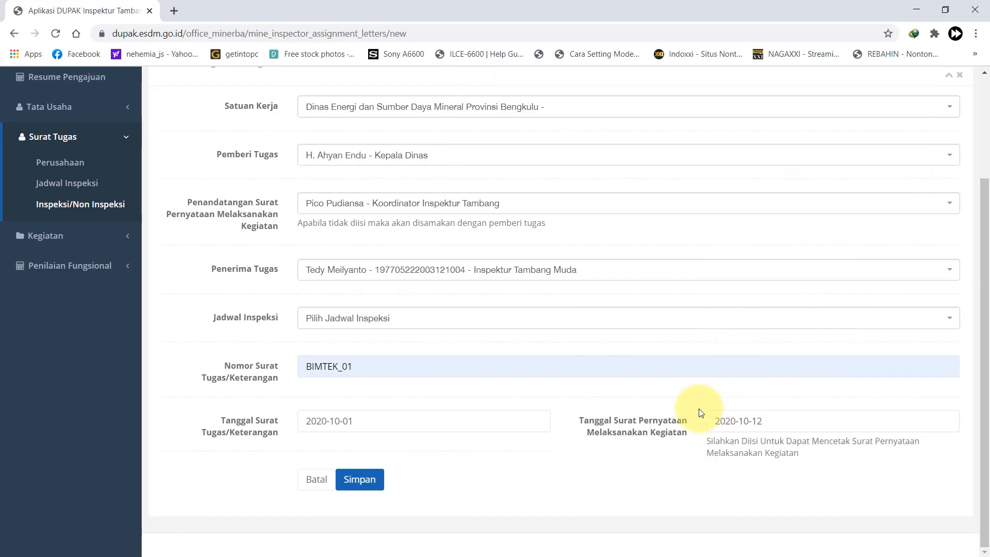
click(375, 485)
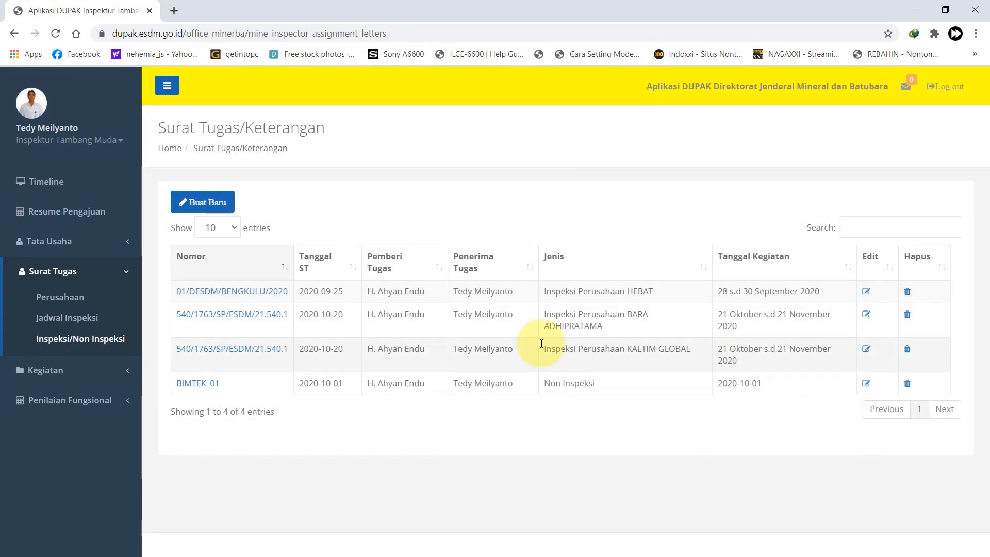
Step: Open letter BIMTEK_01 and start a new Rincian Kegiatan with Uraian Kegiatan BIMTEK TAMBANG BAWAH TANAH
click(207, 390)
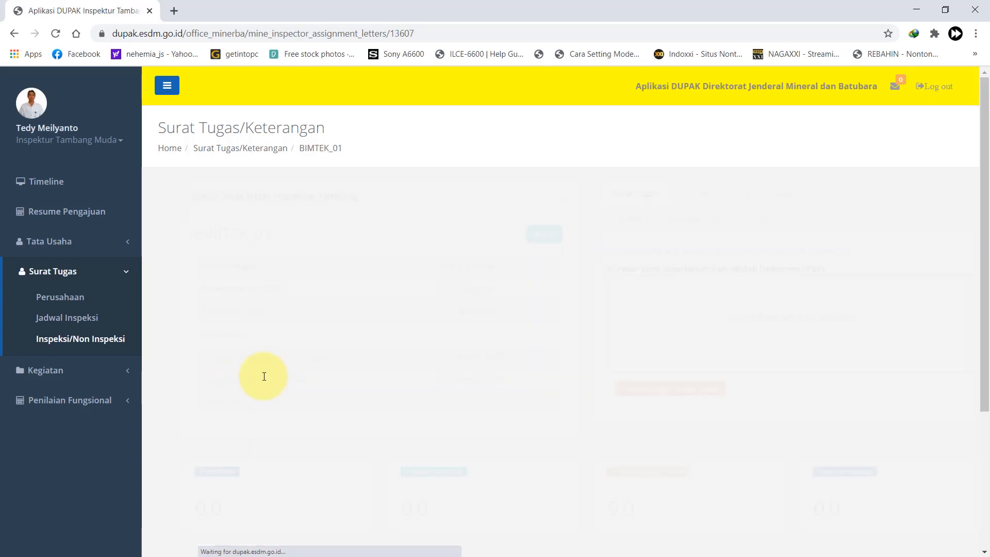
scroll(242, 396, down, 4)
click(206, 407)
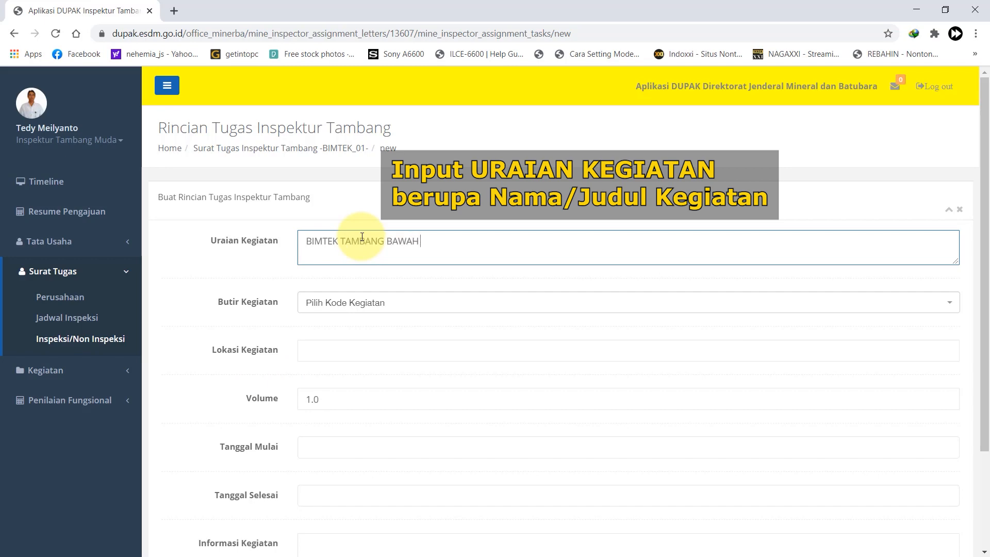
Step: Set Butir Kegiatan to item [9] Pendidikan, training lasting 31 - 80 jam, and Lokasi Kegiatan to Bandung
click(361, 303)
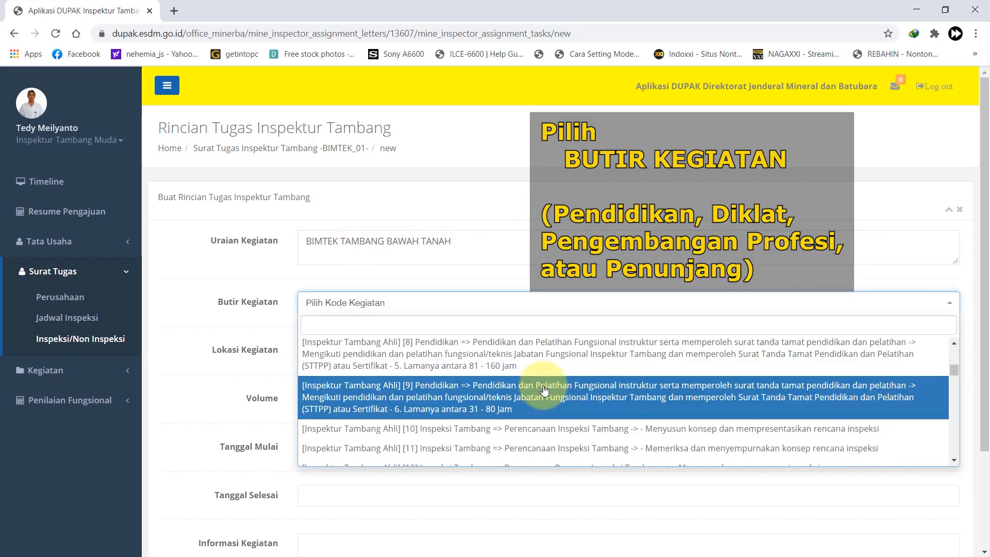
click(536, 392)
click(417, 348)
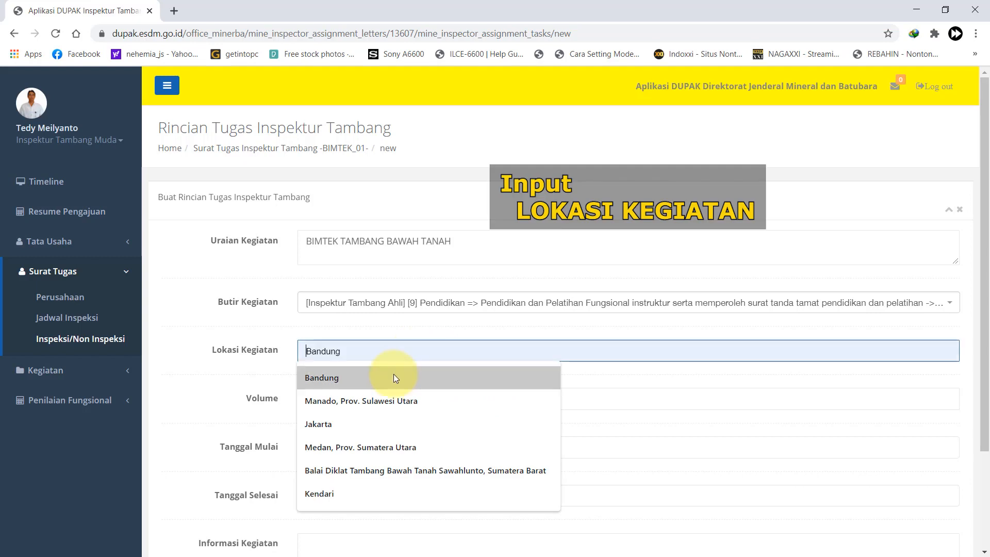
click(394, 379)
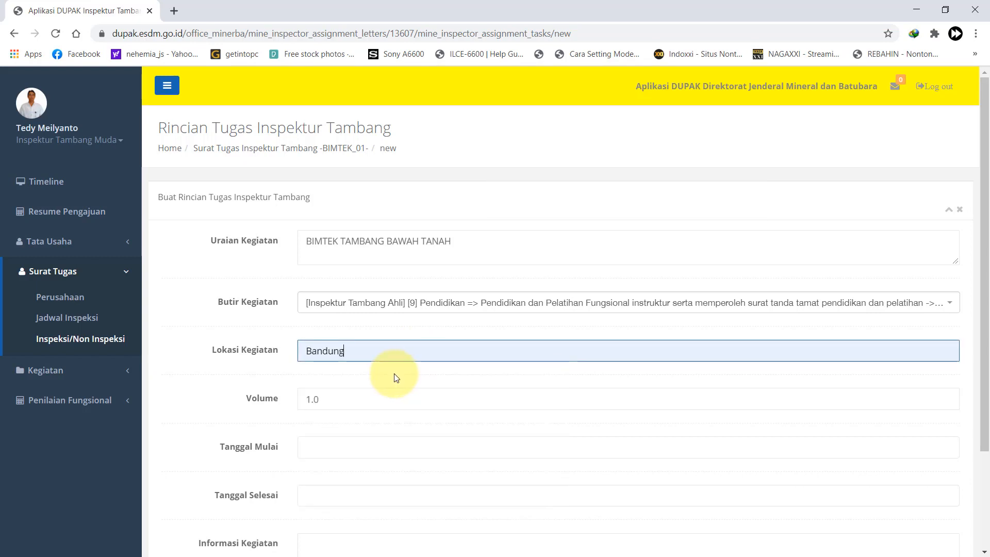
Step: Set the activity's Tanggal Mulai to 2020-10-05 and Tanggal Selesai to 2020-10-09
click(354, 441)
click(350, 335)
click(320, 411)
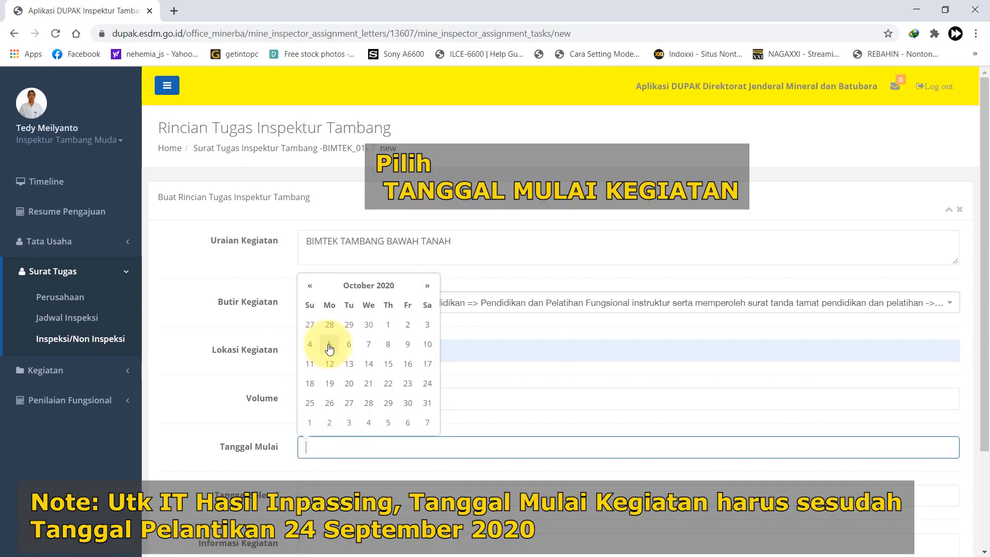
click(329, 349)
click(324, 501)
click(349, 382)
click(349, 459)
click(406, 397)
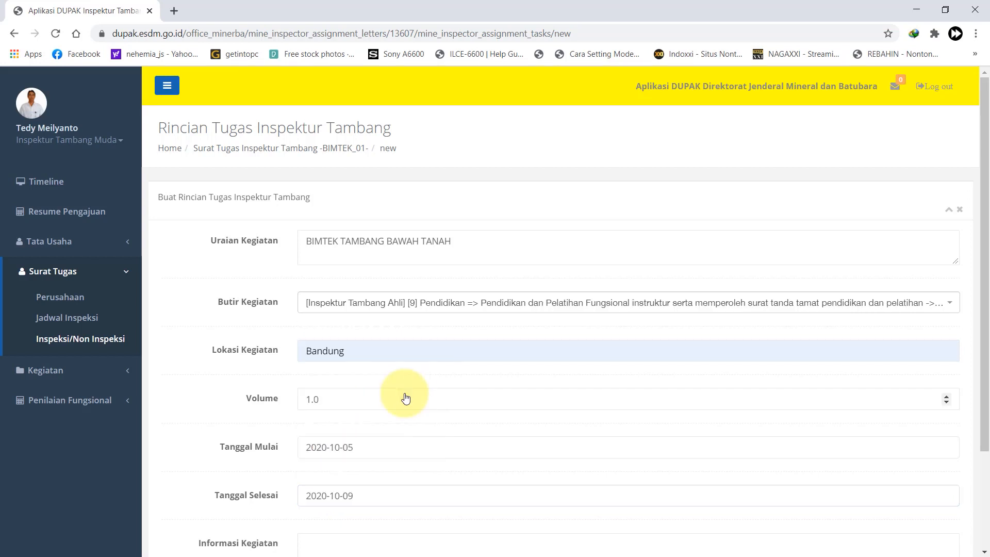
Step: Enter Penyelenggara: Ditjen Minerba as Informasi Kegiatan and save the activity detail
scroll(406, 397, down, 3)
click(334, 420)
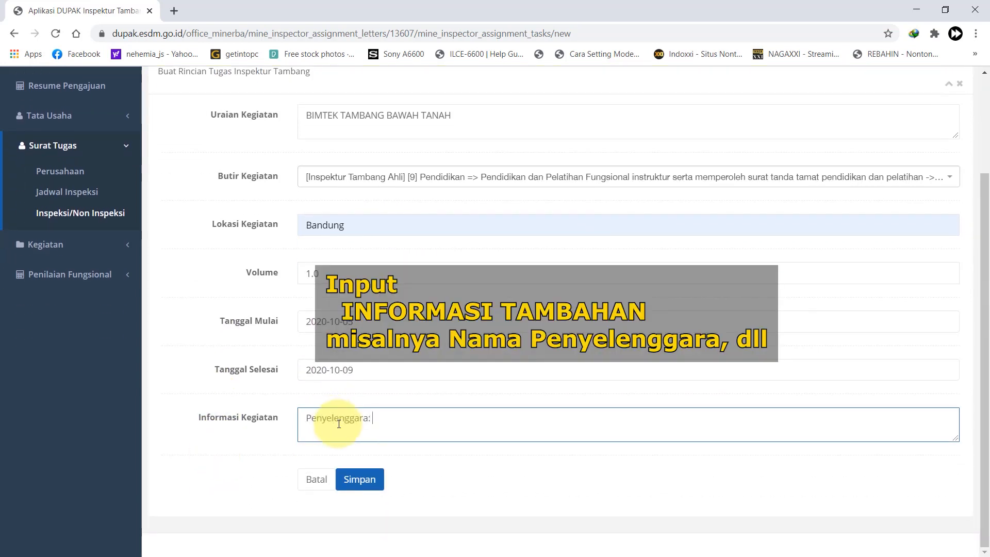
text(Penyelenggara: Ditjen Minerba)
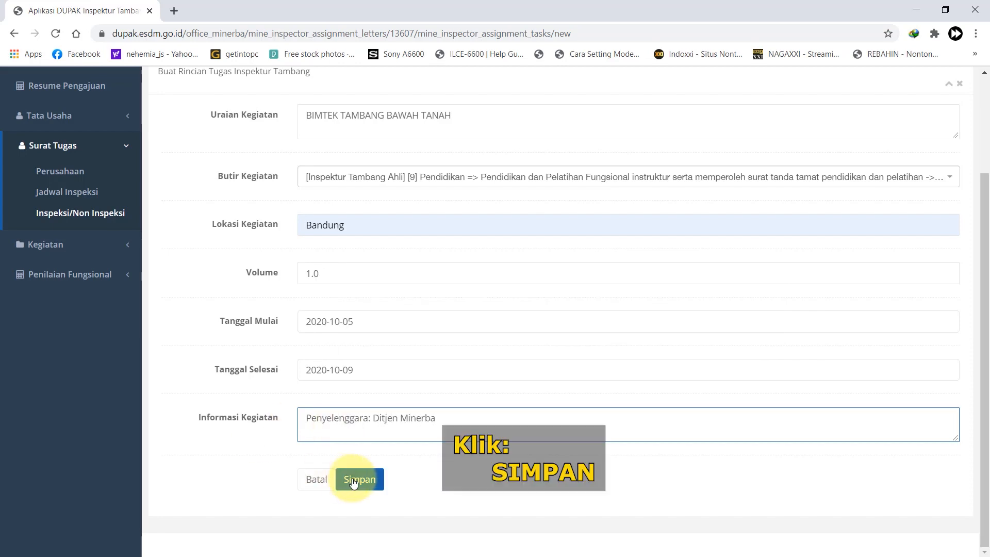
click(355, 478)
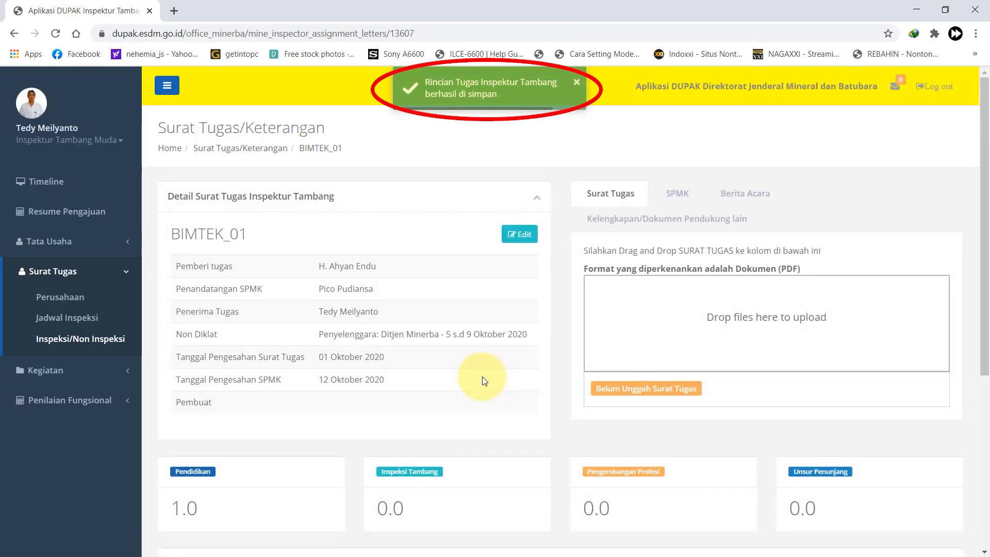
Step: Upload the Bimtek certificate PDF as the Surat Tugas document of BIMTEK_01
scroll(482, 382, down, 5)
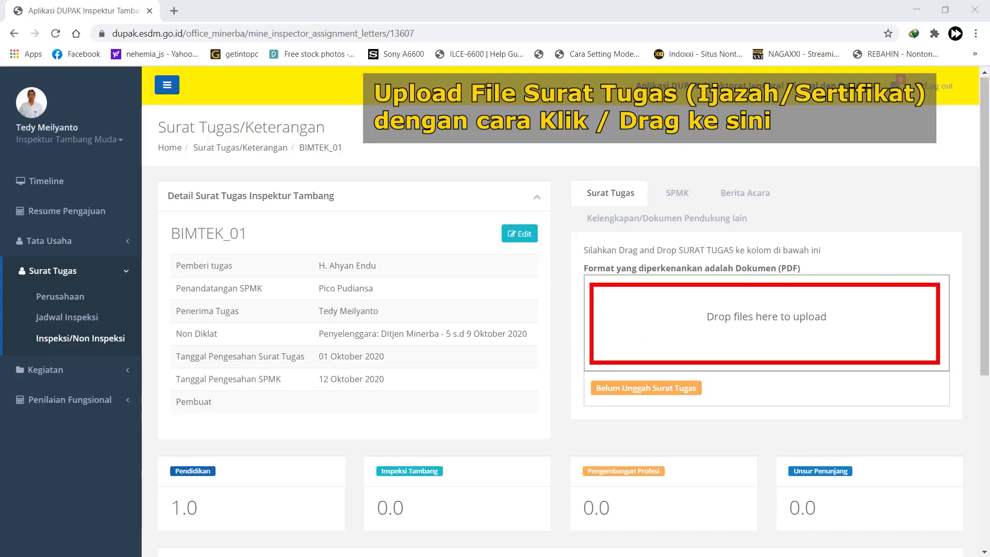
drag(989, 232, 784, 317)
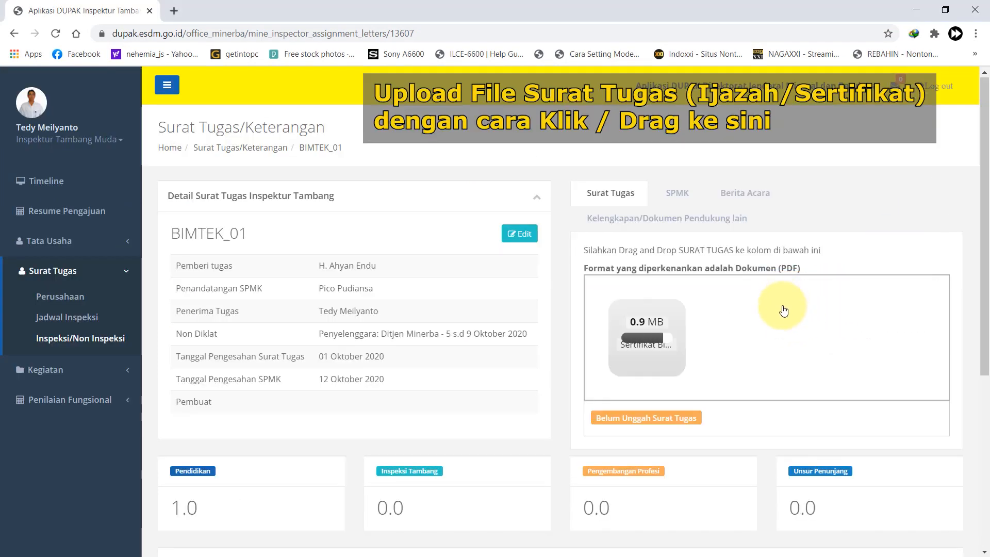
Step: Download the Konsep SPMK PDF of BIMTEK_01 and open it to review its contents
click(677, 196)
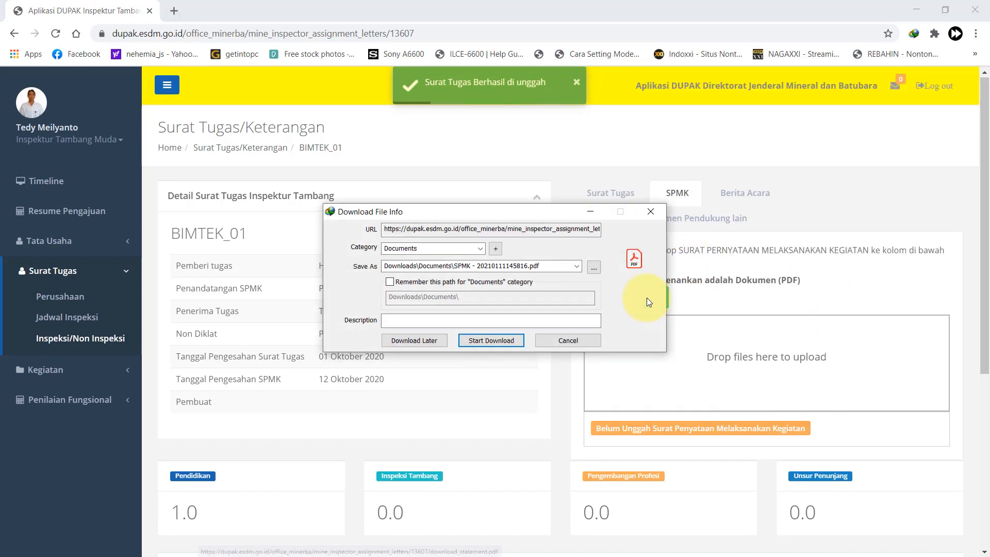
click(488, 340)
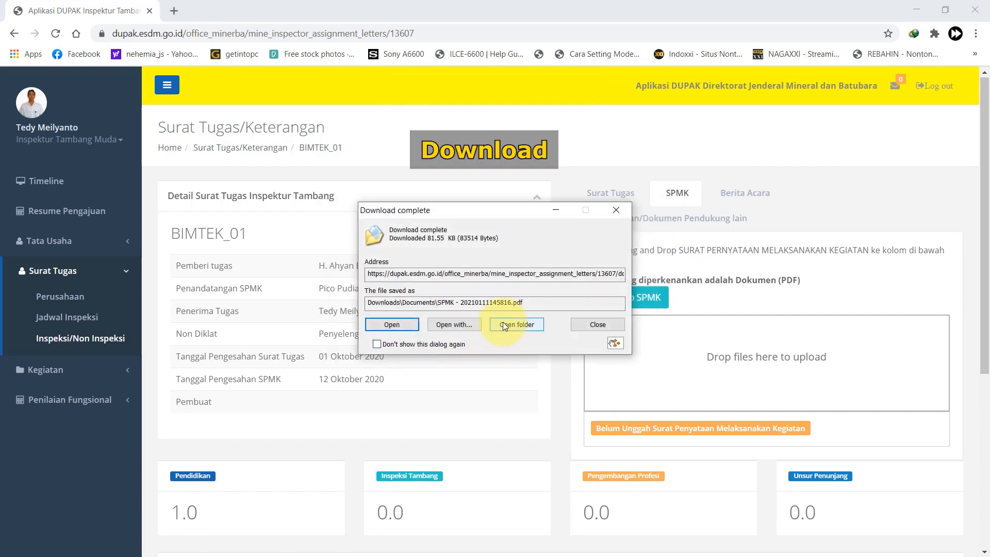
click(401, 324)
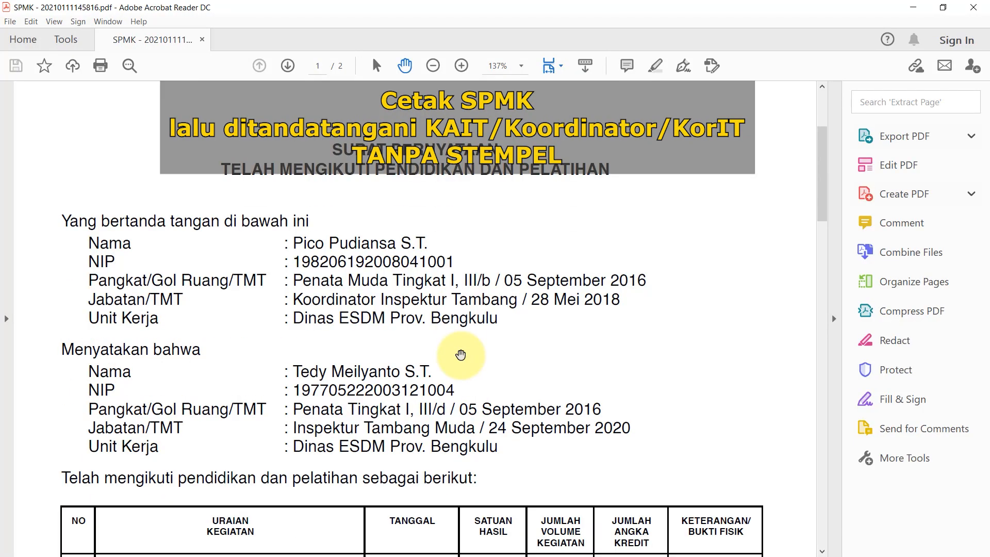
scroll(457, 354, down, 10)
scroll(462, 310, down, 10)
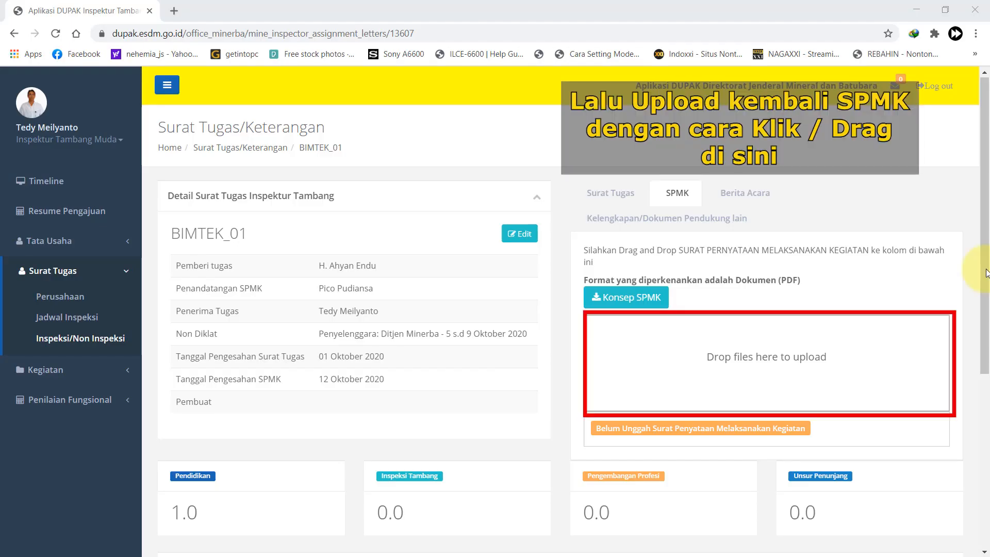
Step: Upload the SPMK PDF to the SPMK section of BIMTEK_01
drag(986, 273, 812, 380)
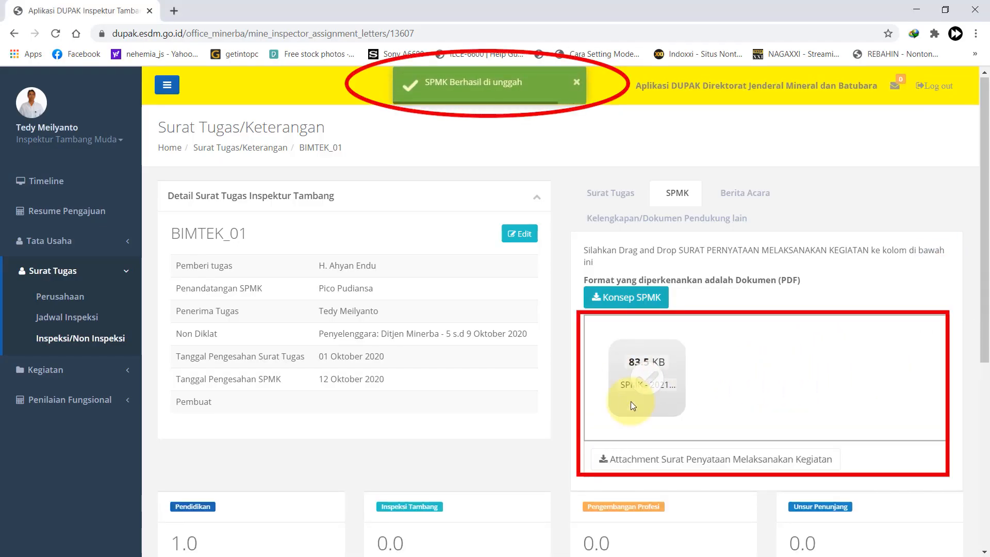
click(751, 204)
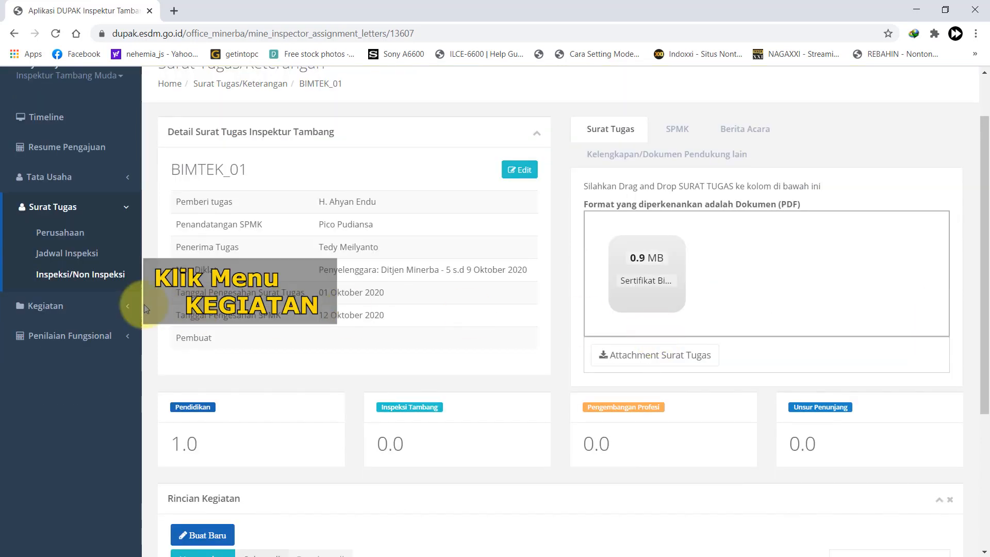
Step: Open BIMTEK TAMBANG BAWAH TANAH from Non Inspeksi Belum Diperiksa in a new tab and upload Sertifikat_Bimtek.pdf as its supporting data
click(59, 304)
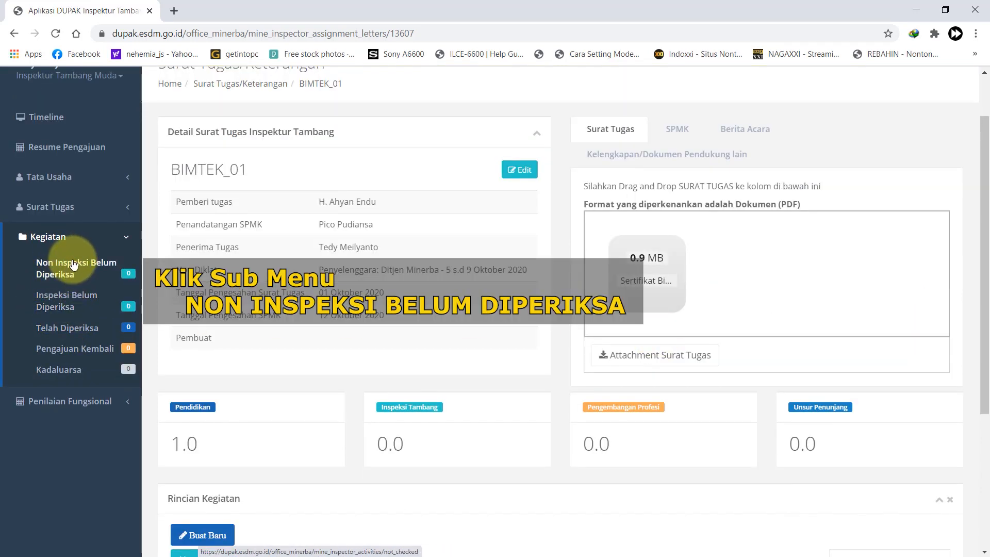
click(74, 265)
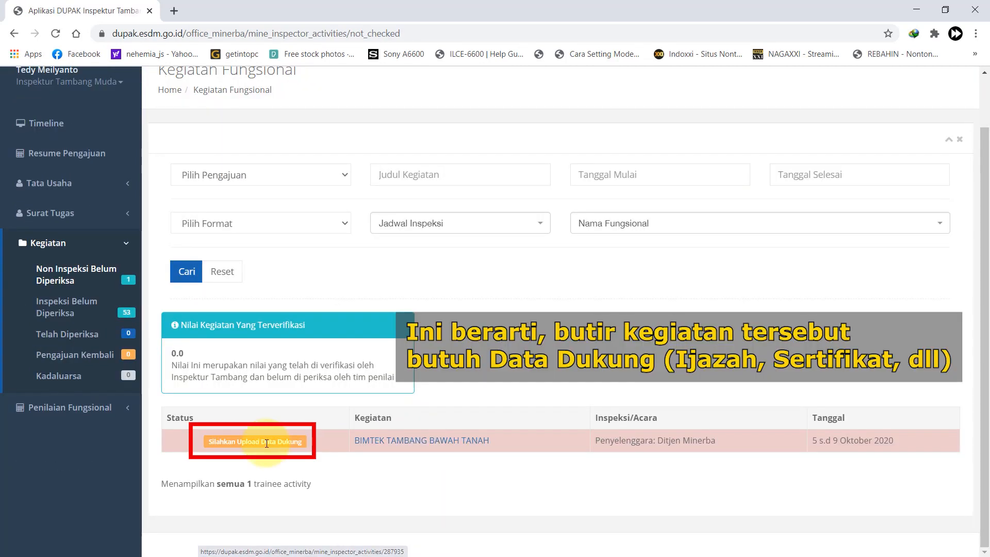
right_click(423, 440)
click(485, 309)
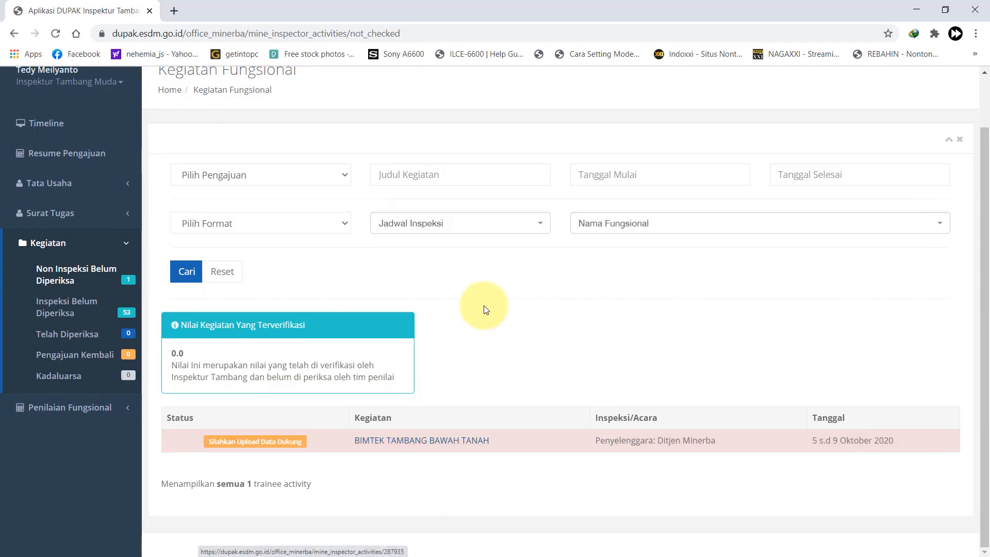
click(236, 11)
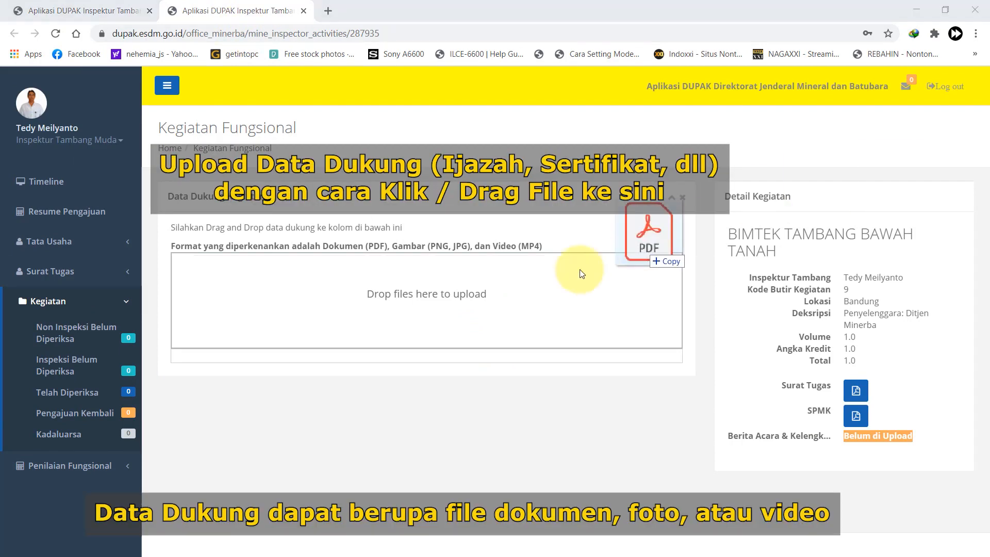
drag(580, 274, 404, 304)
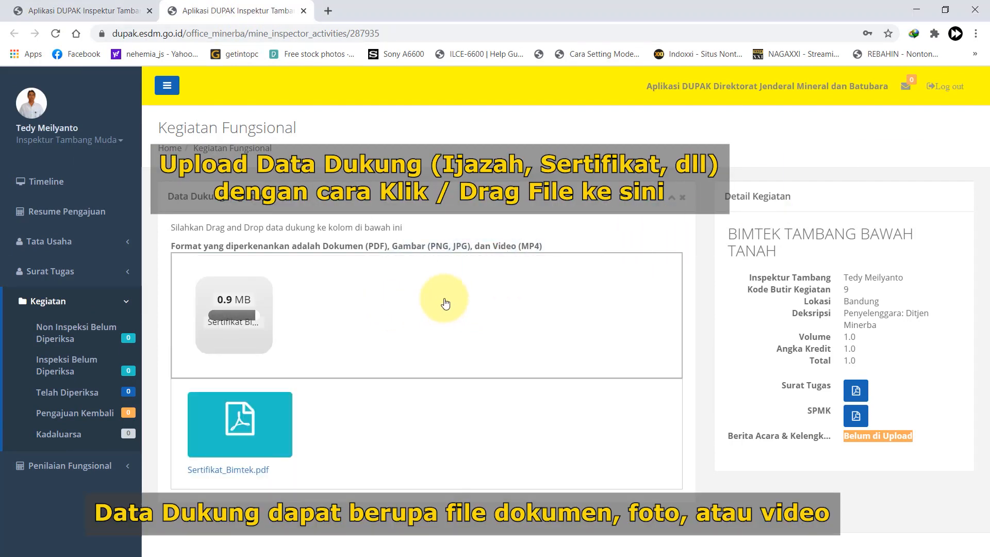
Step: Return to the Non Inspeksi Belum Diperiksa list, reload it, and verify and submit the BIMTEK TAMBANG BAWAH TANAH activity
click(83, 11)
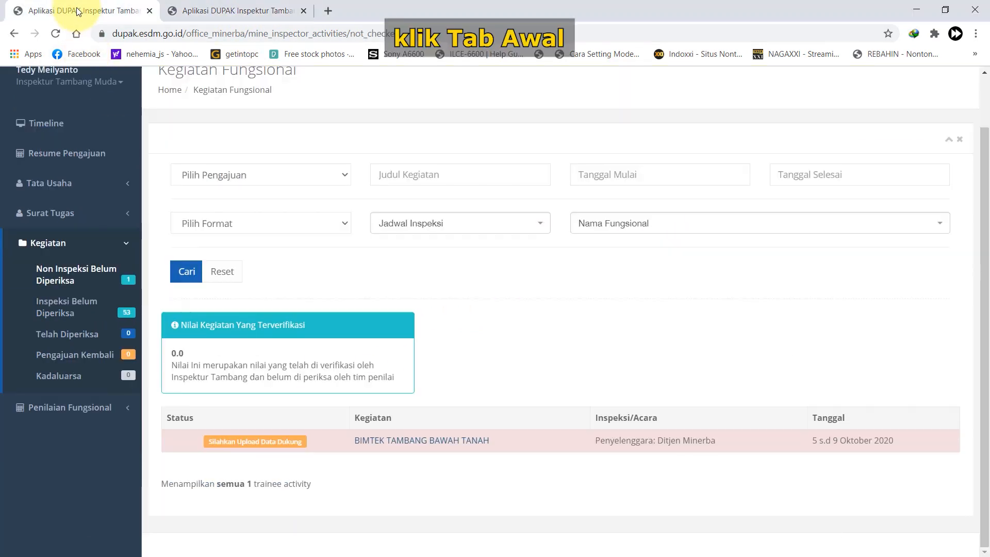
click(55, 33)
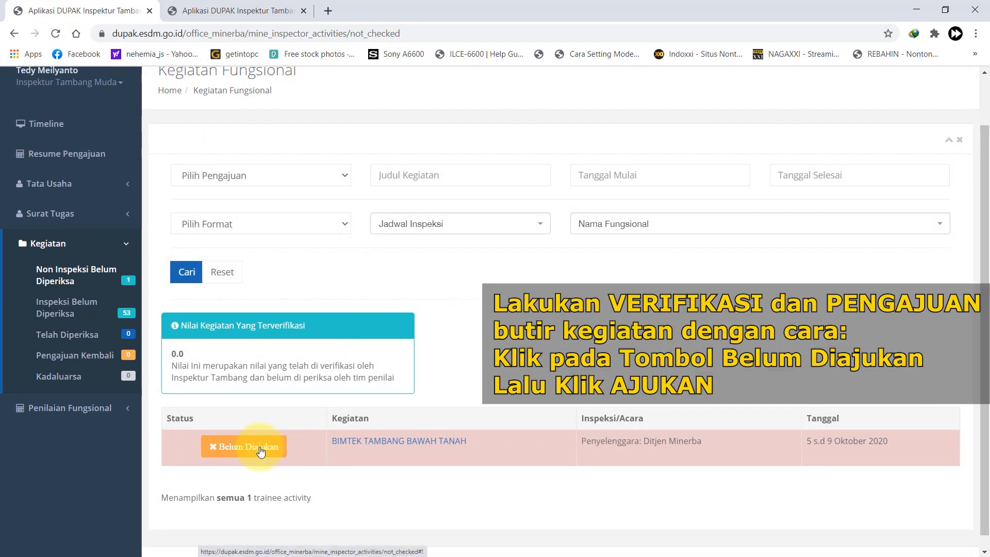
click(258, 447)
click(549, 256)
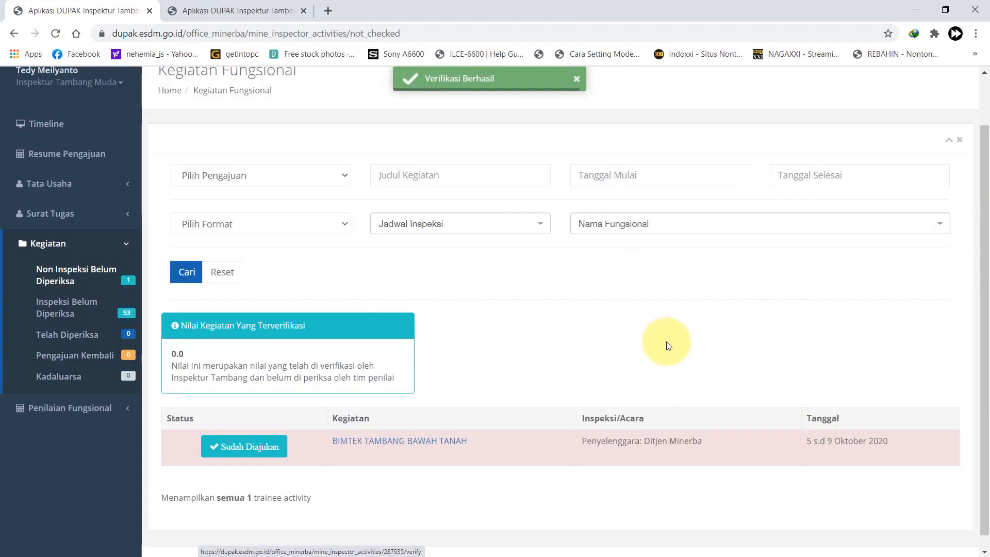